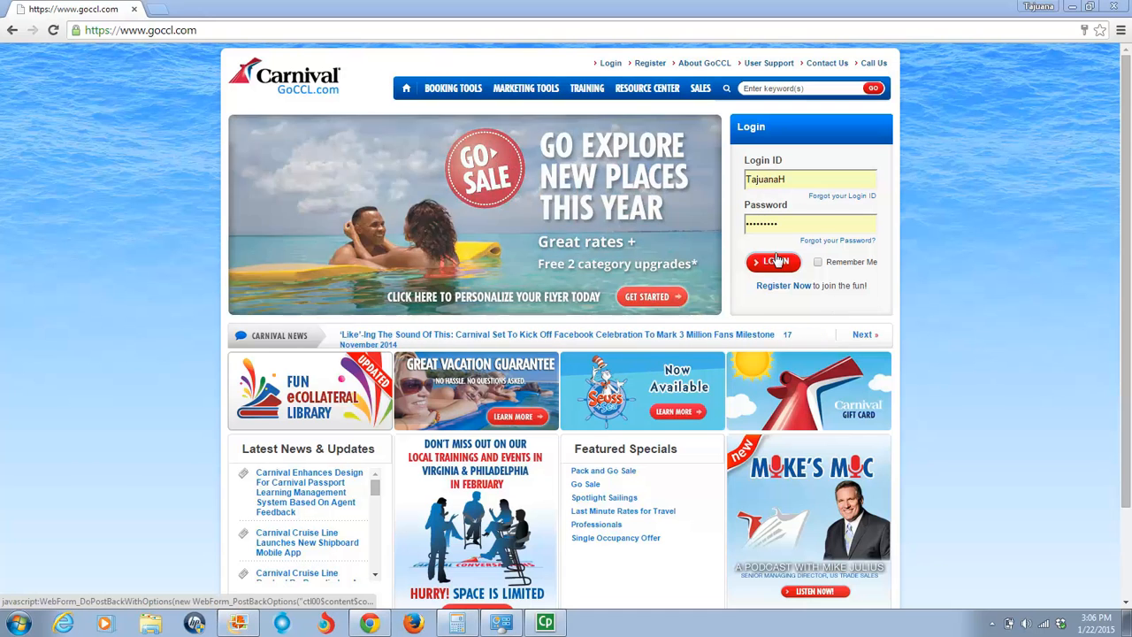
- Log in to the travel agent account and open the Last Minute Rates for Travel Professionals special
left_click(775, 261)
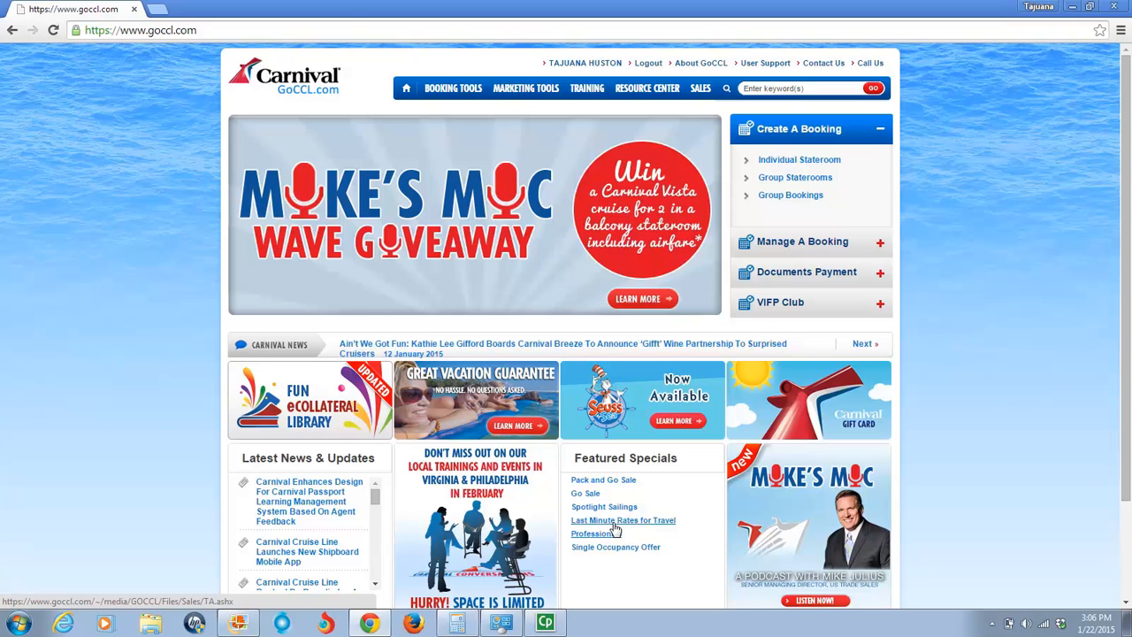
left_click(616, 529)
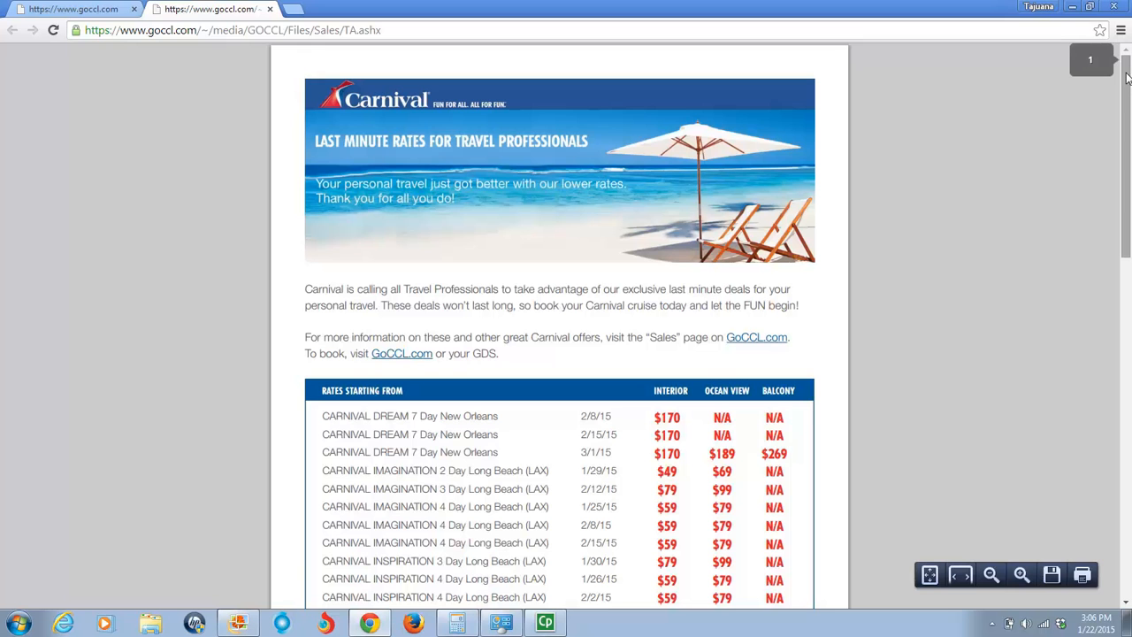
- Examine the last minute rates table, highlighting the Carnival Pride 7 Day Tampa sailing and the Carnival Dream 7 Day New Orleans sailings with their rates
left_click_drag(1127, 77, 1129, 153)
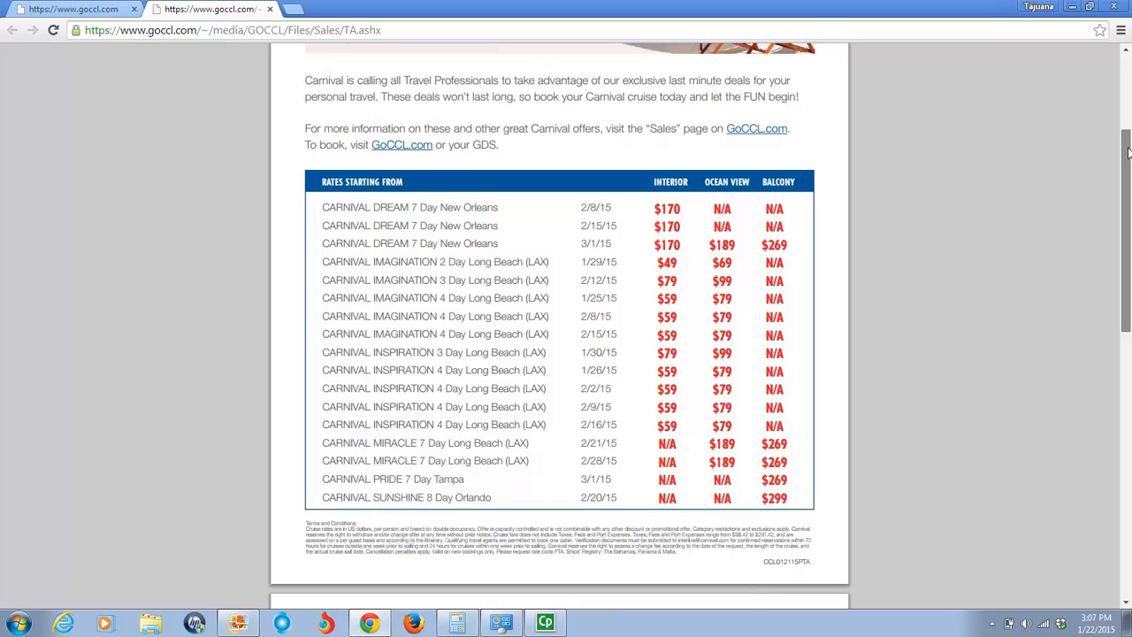
mouse_move(1128, 152)
left_mouse_down()
mouse_move(1125, 168)
mouse_move(1125, 153)
left_mouse_up()
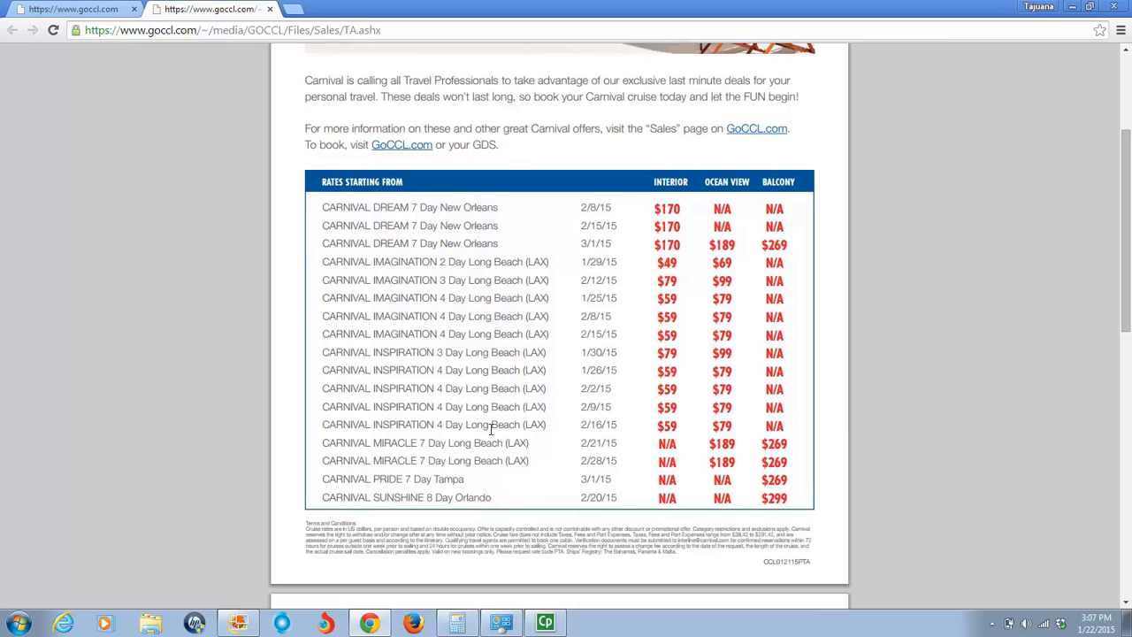
left_click_drag(344, 478, 473, 479)
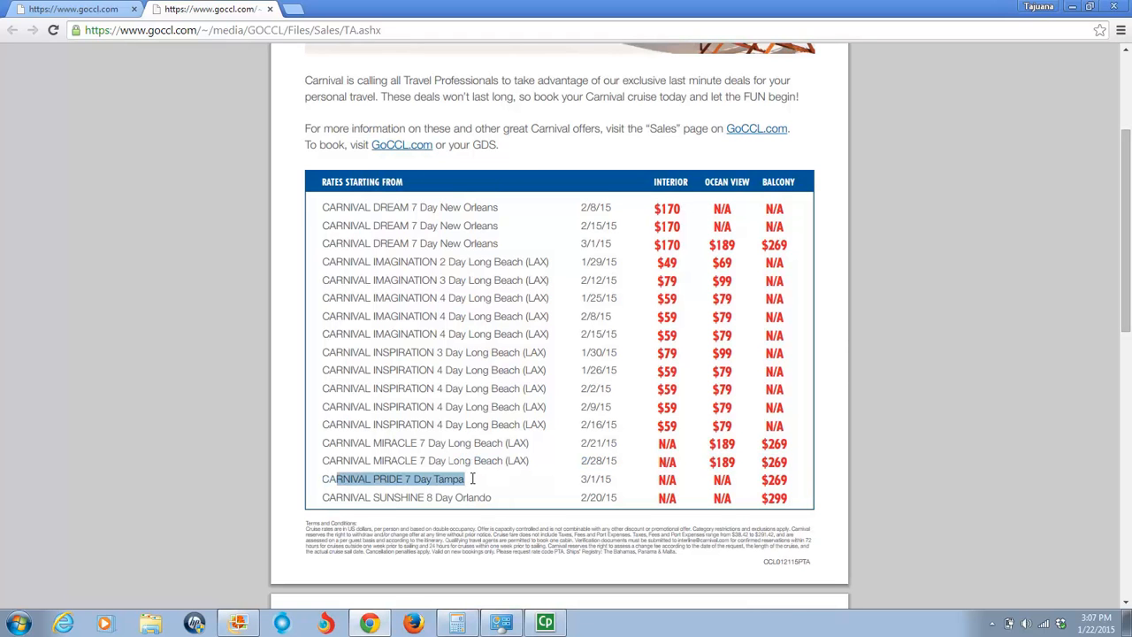
left_click_drag(338, 245, 522, 258)
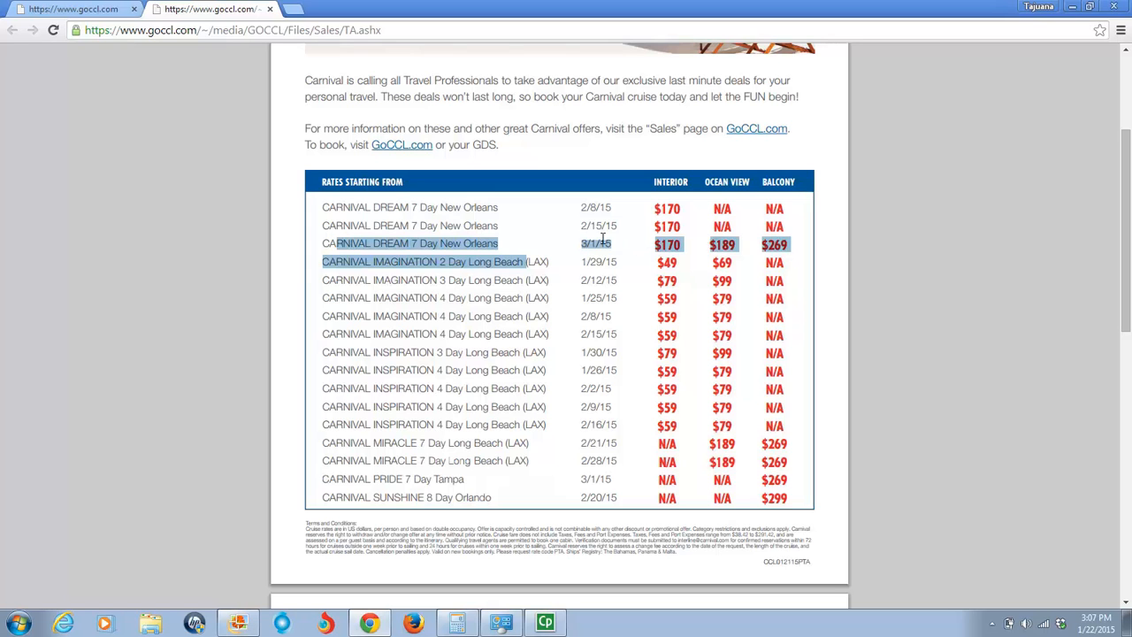
left_click(563, 237)
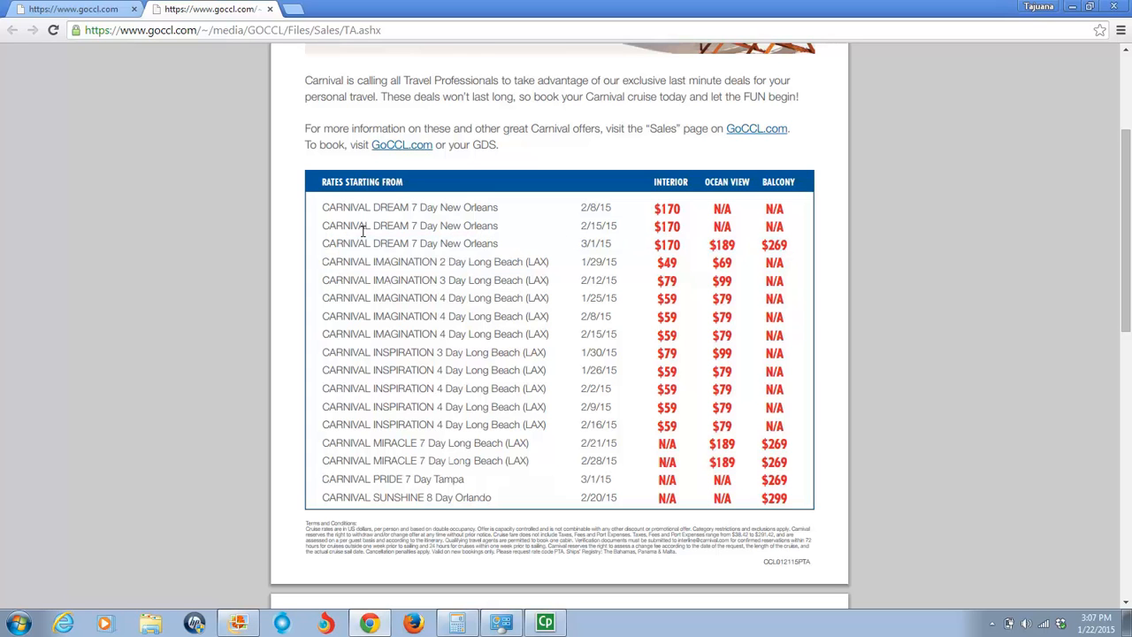
left_click_drag(325, 225, 688, 226)
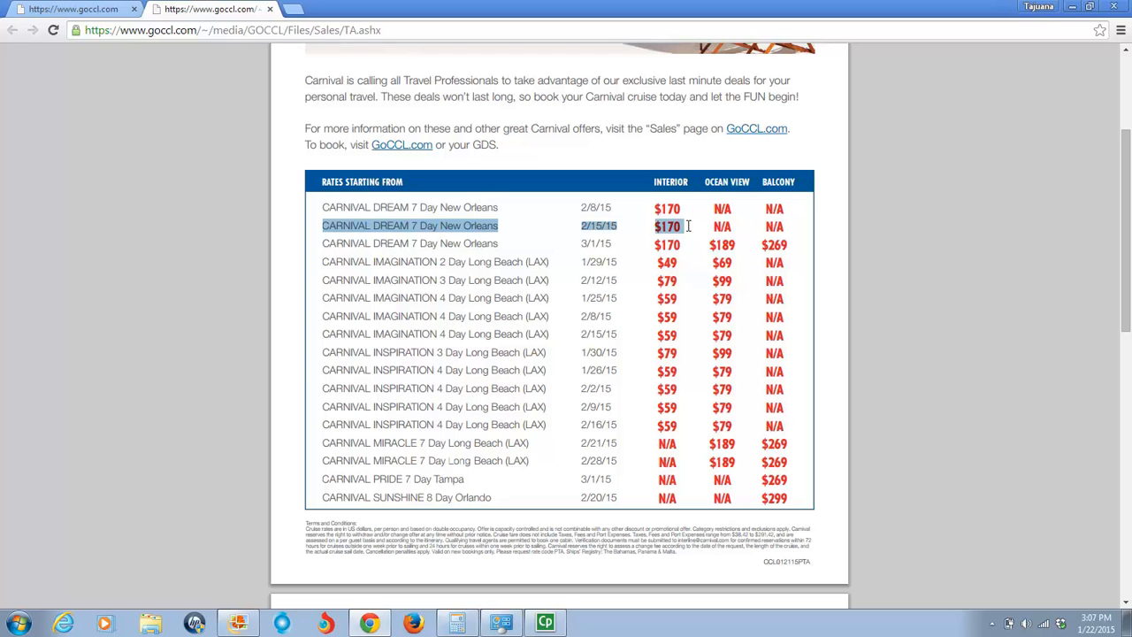
left_click_drag(622, 228, 612, 227)
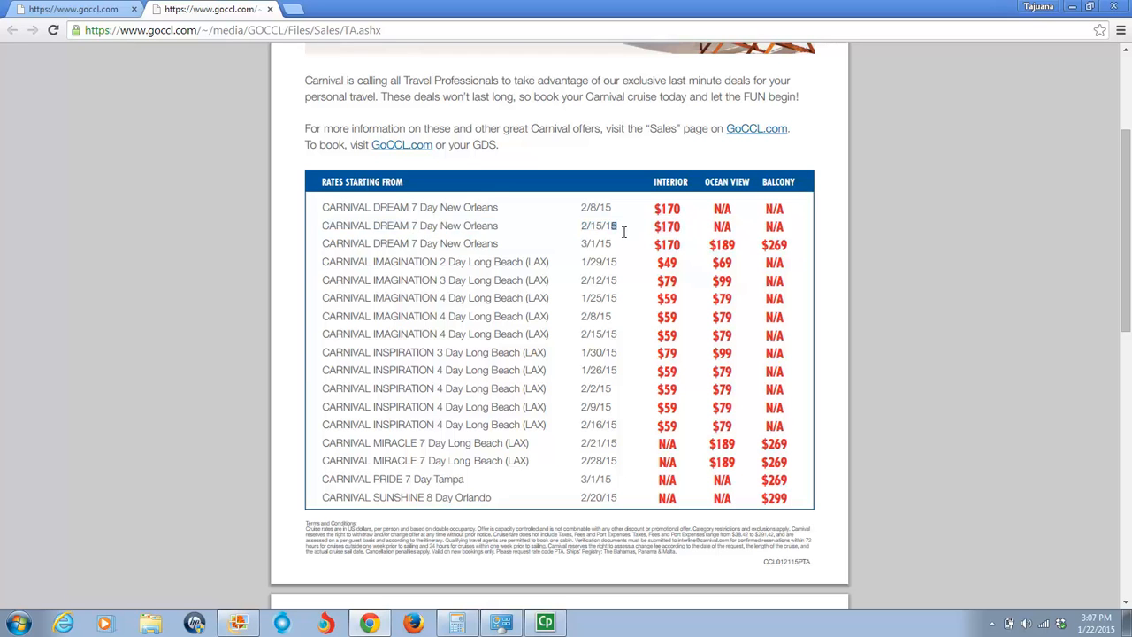
left_click_drag(324, 226, 499, 229)
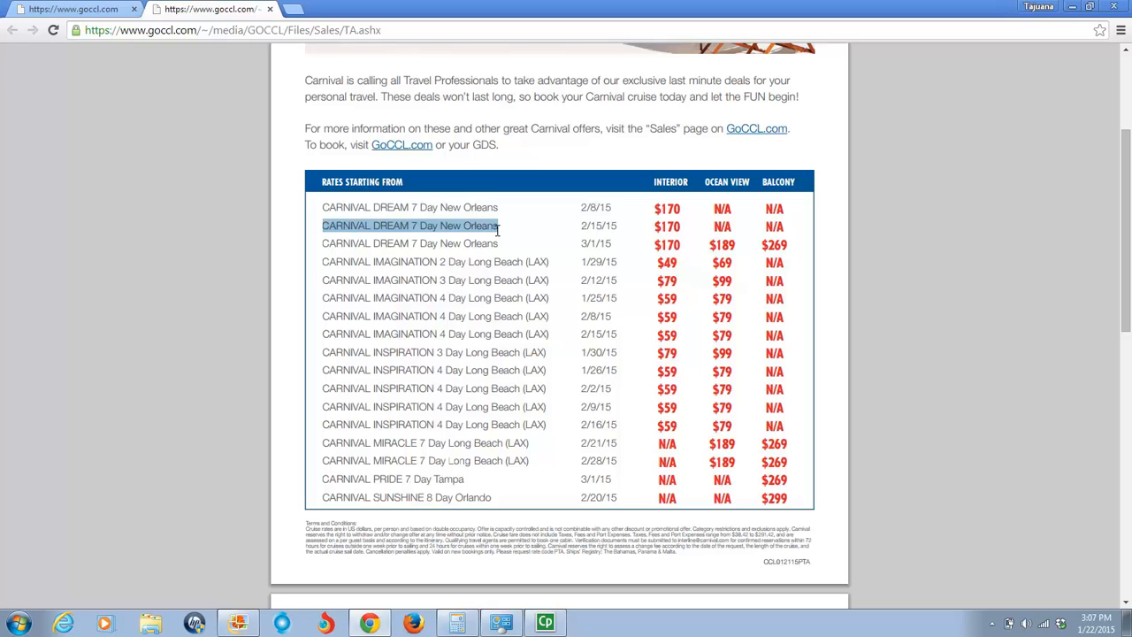
left_click_drag(520, 235, 692, 222)
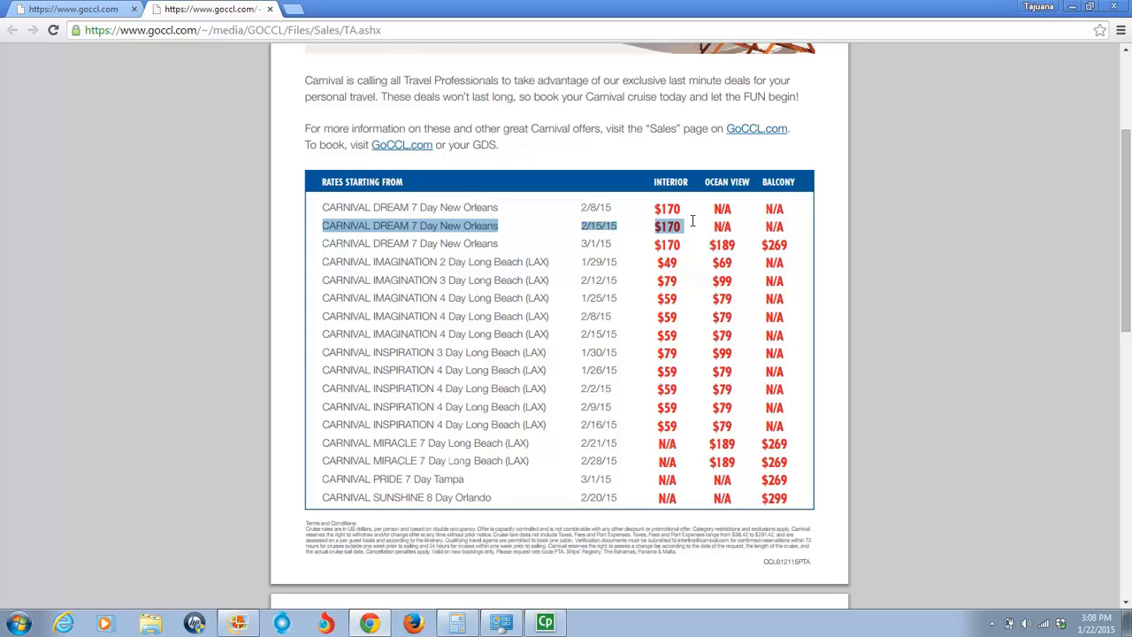
mouse_move(1126, 164)
left_mouse_down()
mouse_move(1125, 326)
mouse_move(1129, 179)
left_mouse_up()
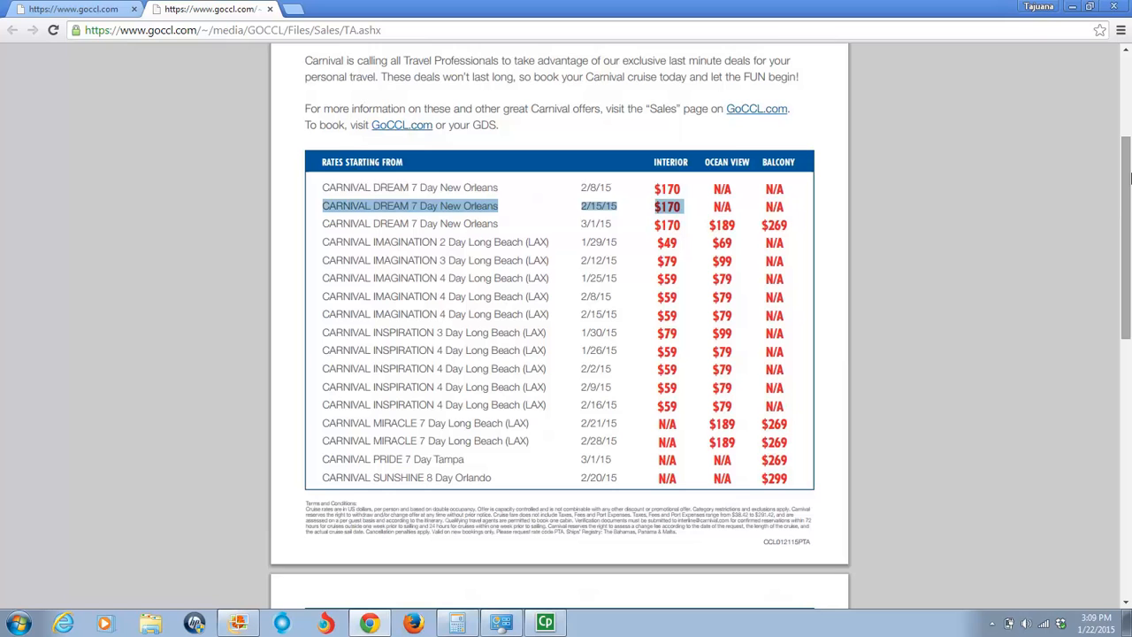
mouse_move(1129, 182)
left_mouse_down()
mouse_move(1127, 110)
mouse_move(1125, 187)
left_mouse_up()
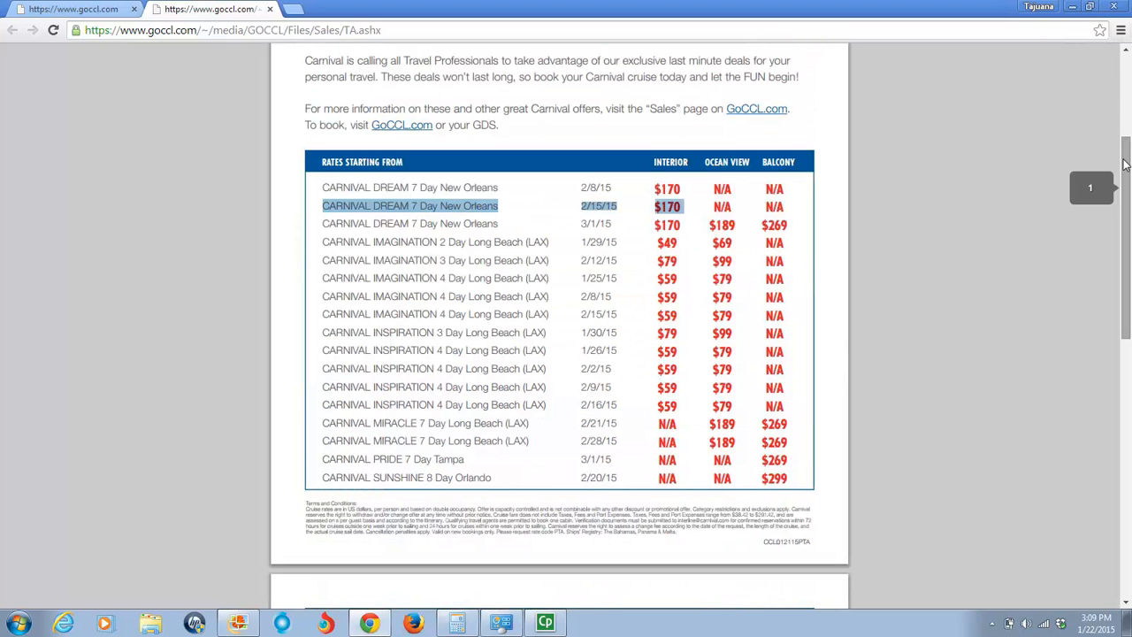
scroll(1126, 187, "up", 3)
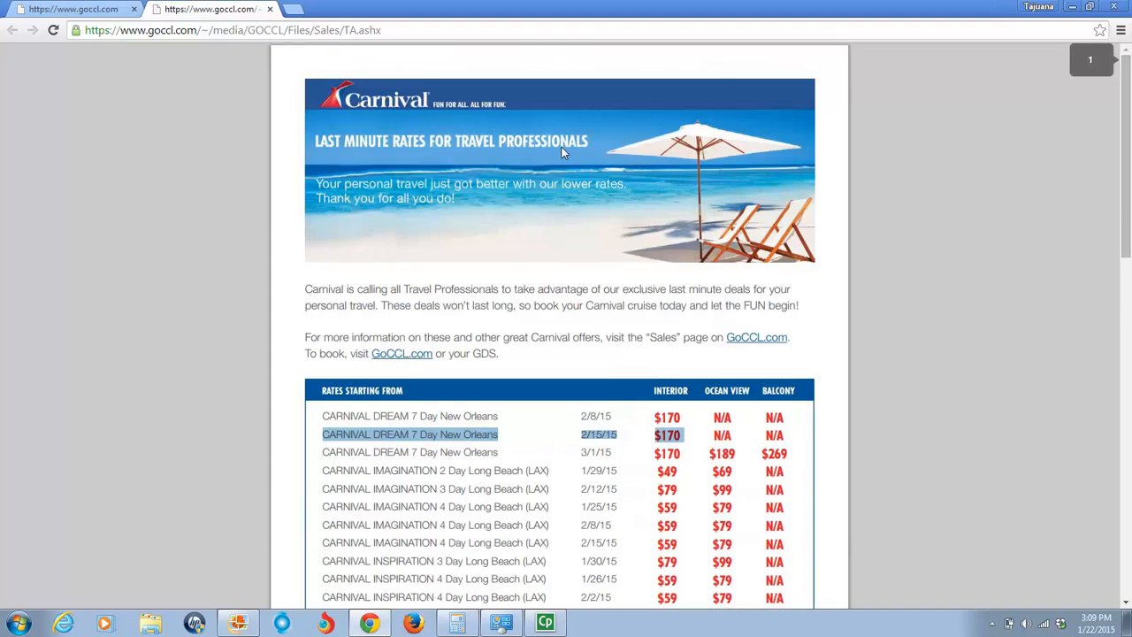
- Return to the GoCCL home page, start a group booking and set the sailing search's From Date to 8/1/2015
left_click(79, 11)
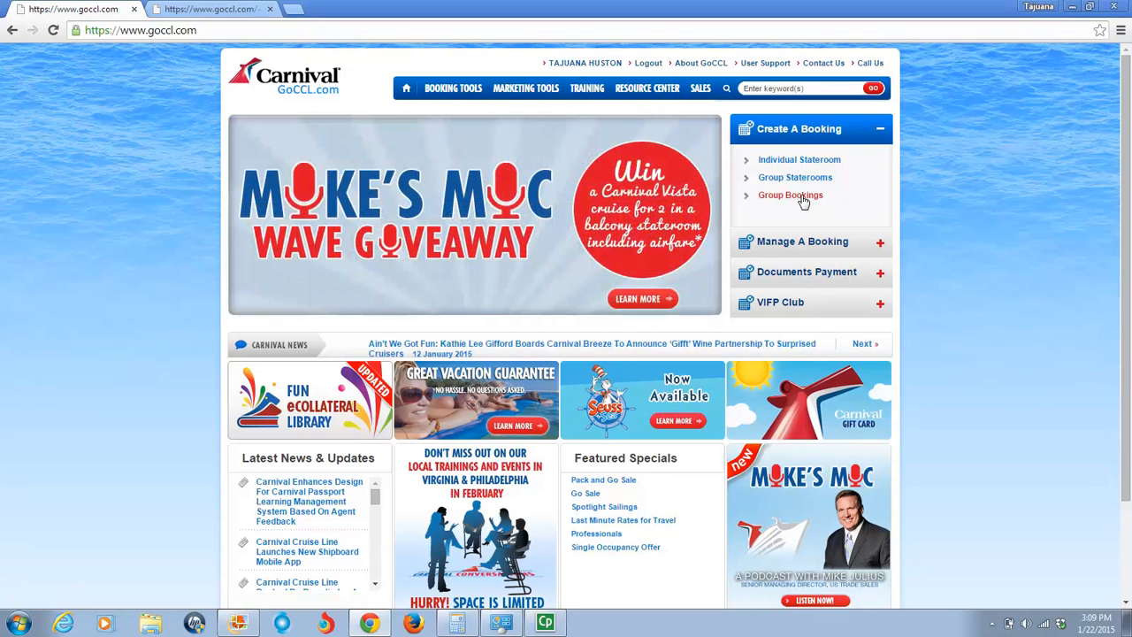
left_click(802, 197)
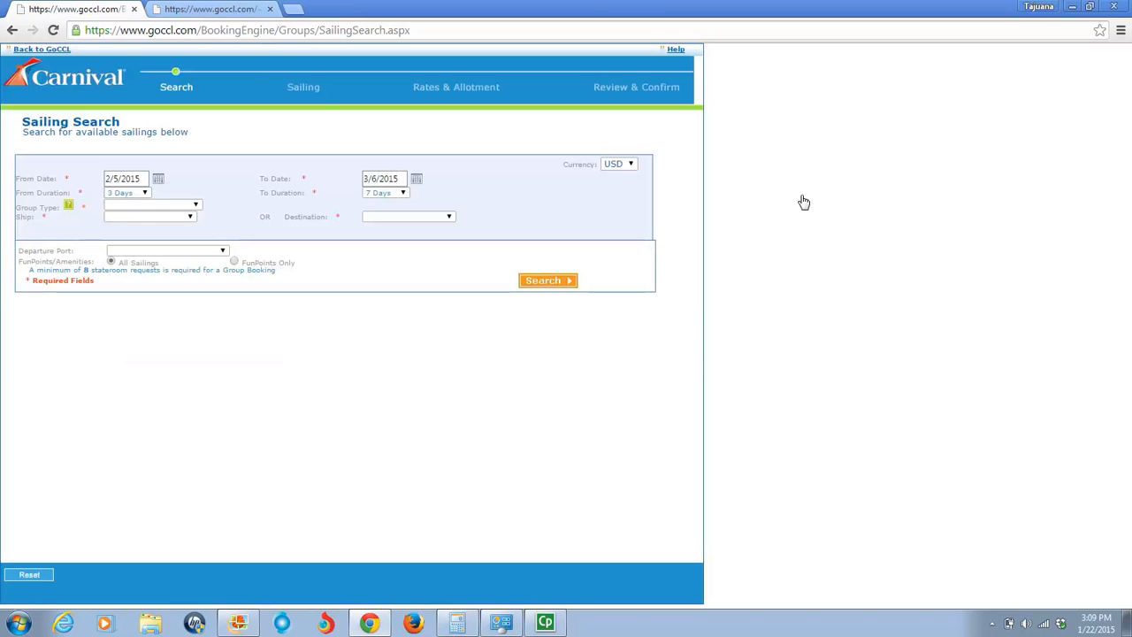
left_click(158, 179)
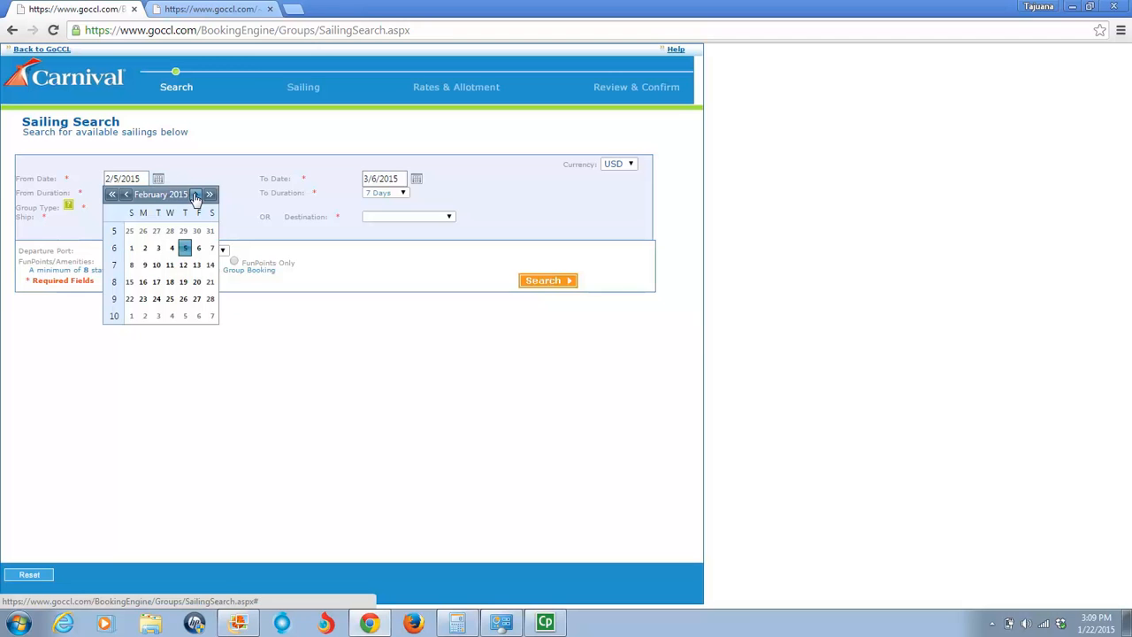
left_click(195, 194)
left_click(195, 195)
left_click(196, 195)
left_click(196, 195)
left_click(195, 195)
left_click(196, 194)
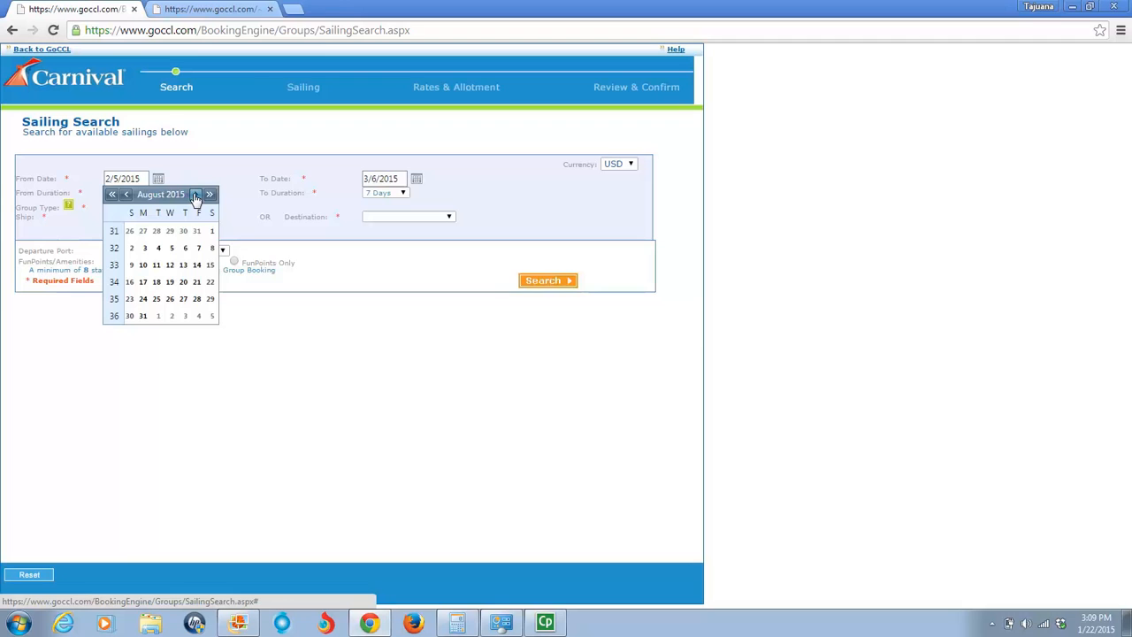
left_click(213, 235)
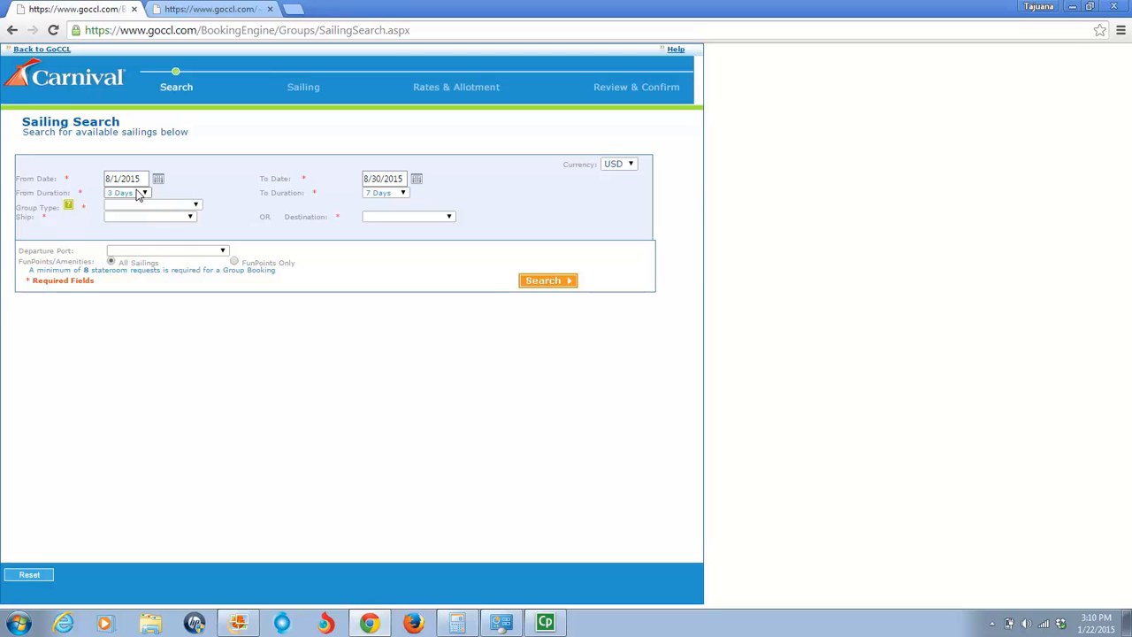
- Set the sailing search's To Duration to 5 Days and the Group Type to Open Promotion
left_click(399, 194)
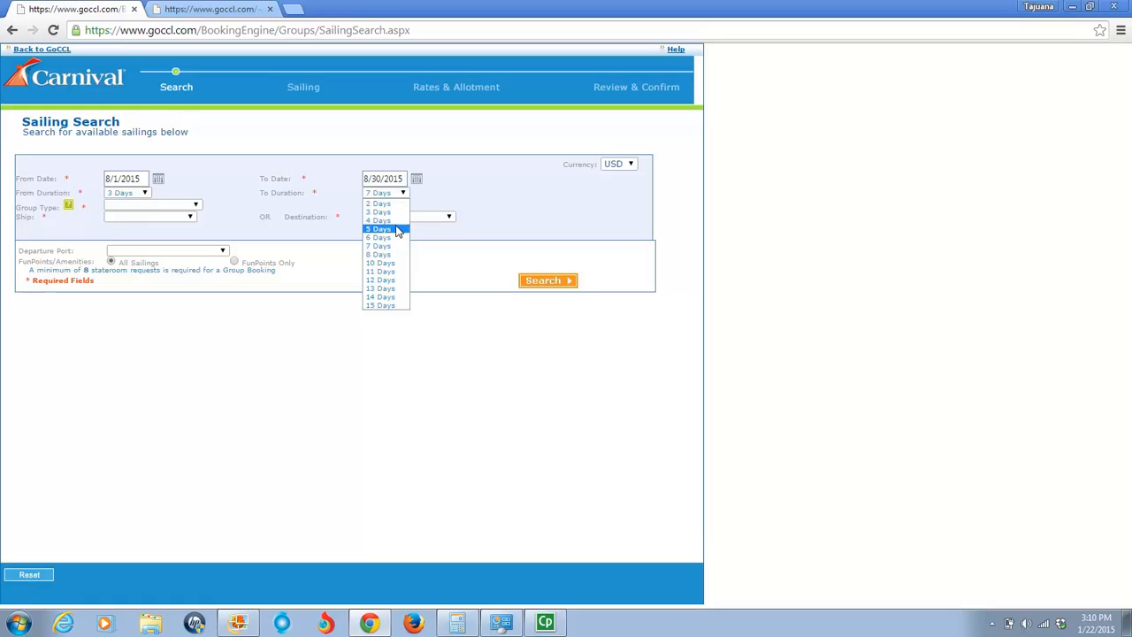
left_click(397, 231)
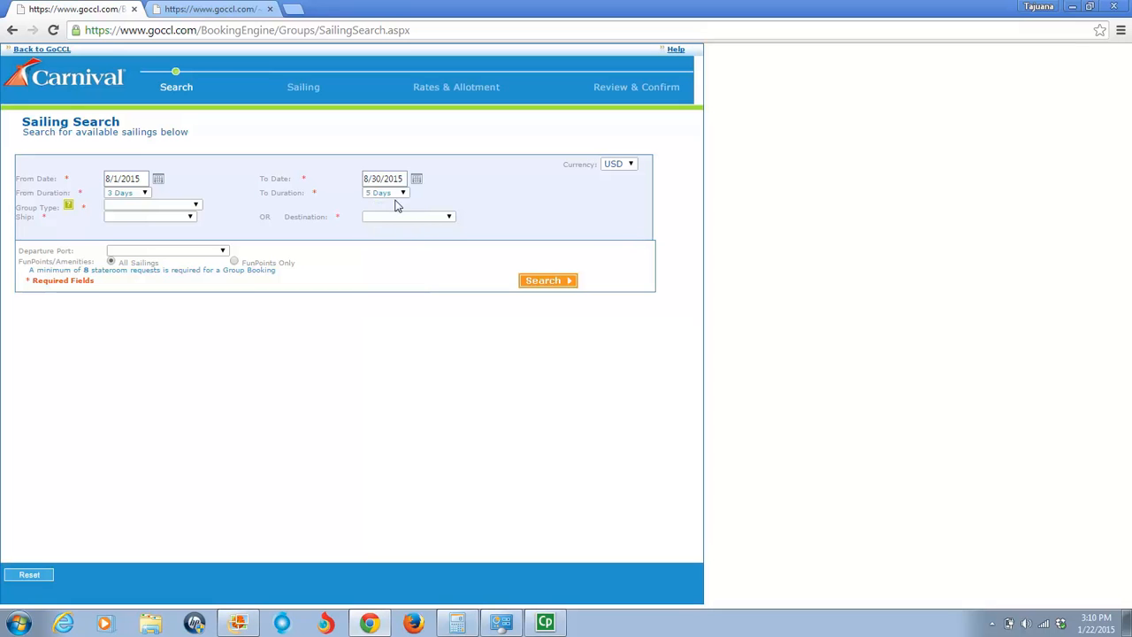
left_click(154, 209)
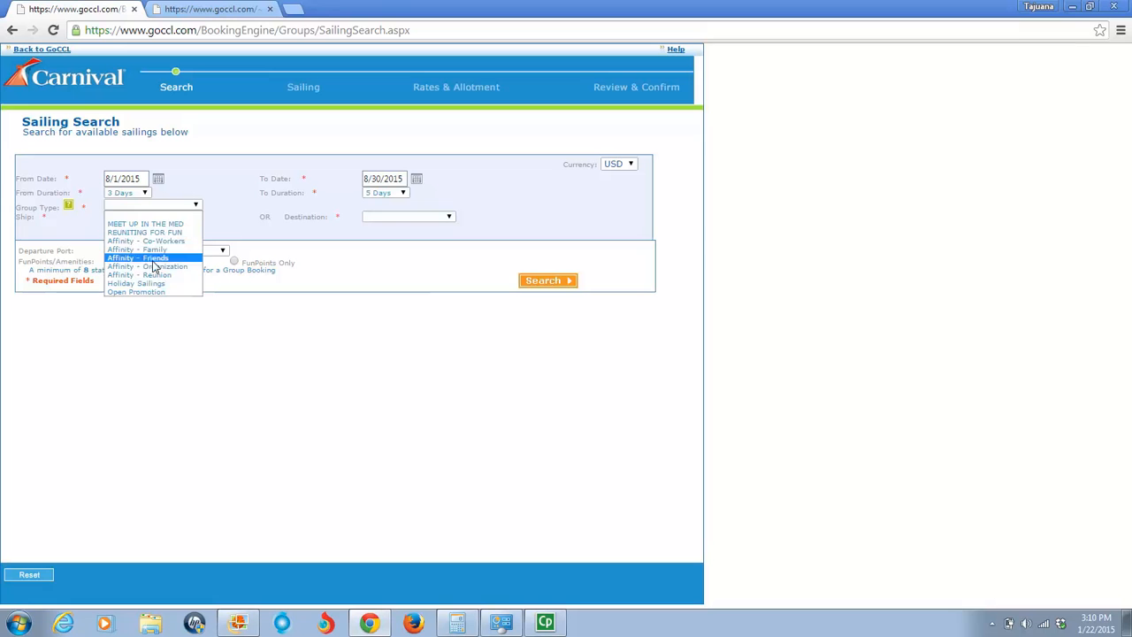
left_click(154, 292)
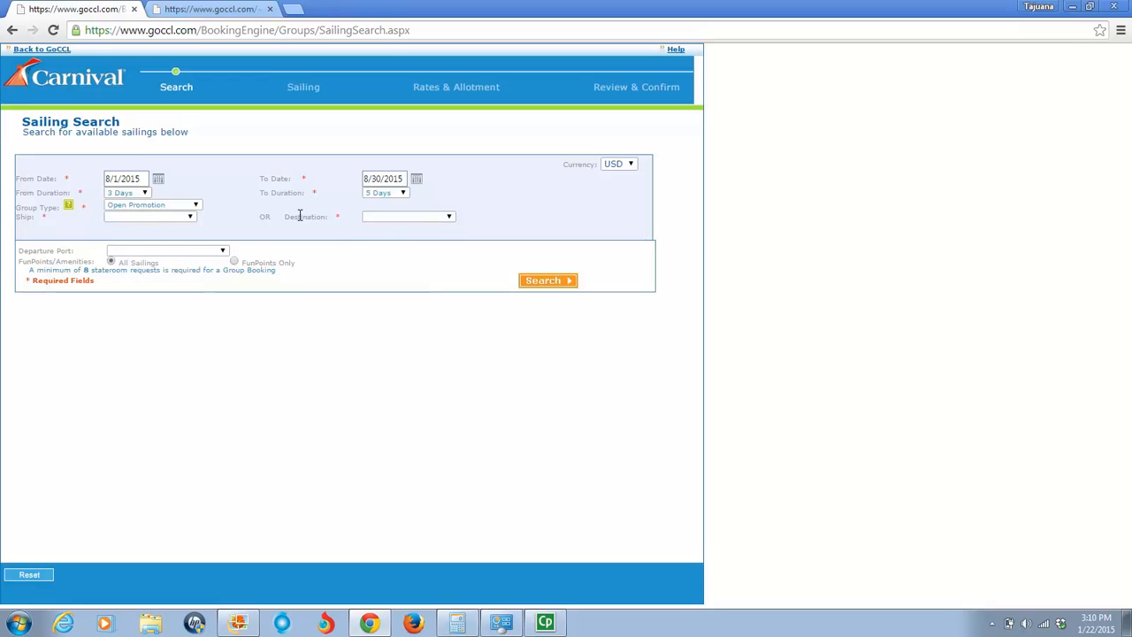
- Look through the ship choices without picking one and set the destination to Caribbean
left_click(160, 218)
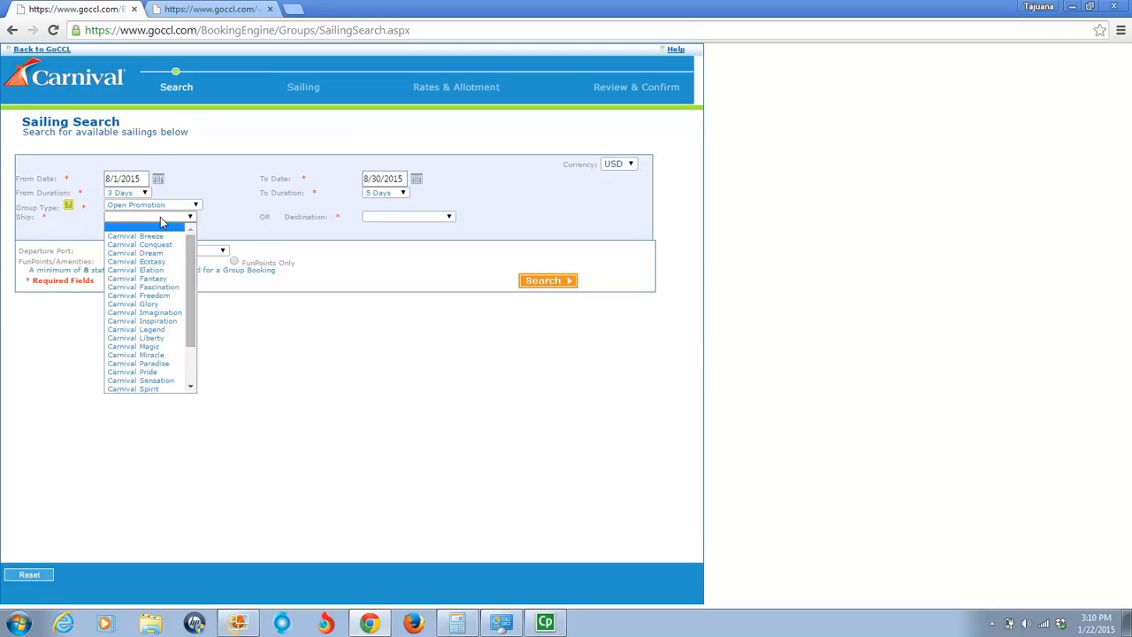
left_click(234, 219)
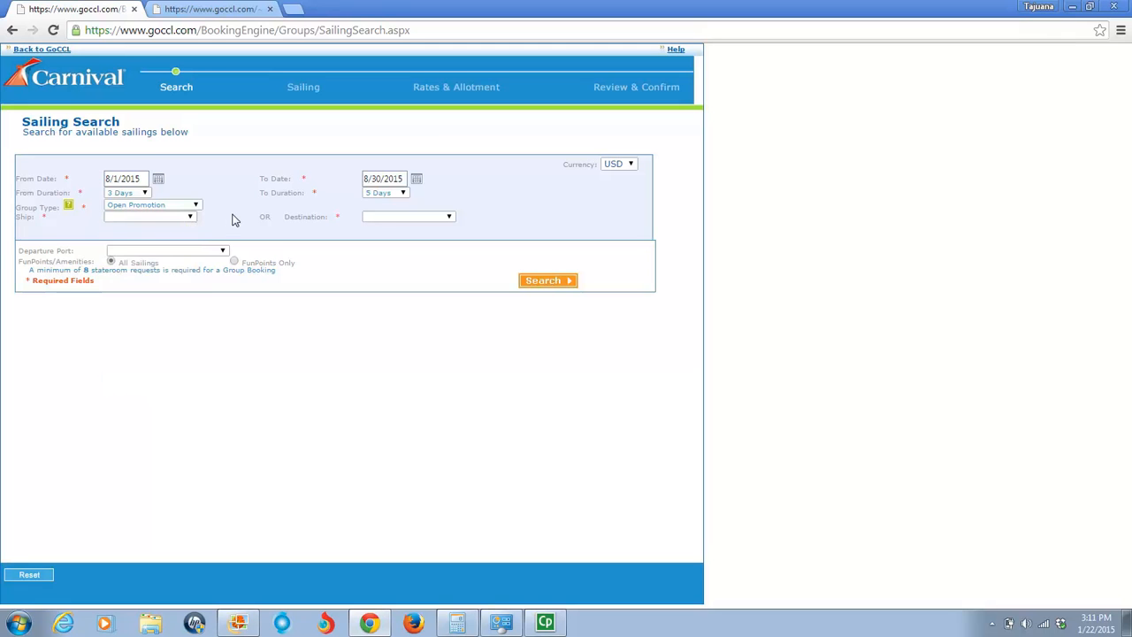
left_click(383, 220)
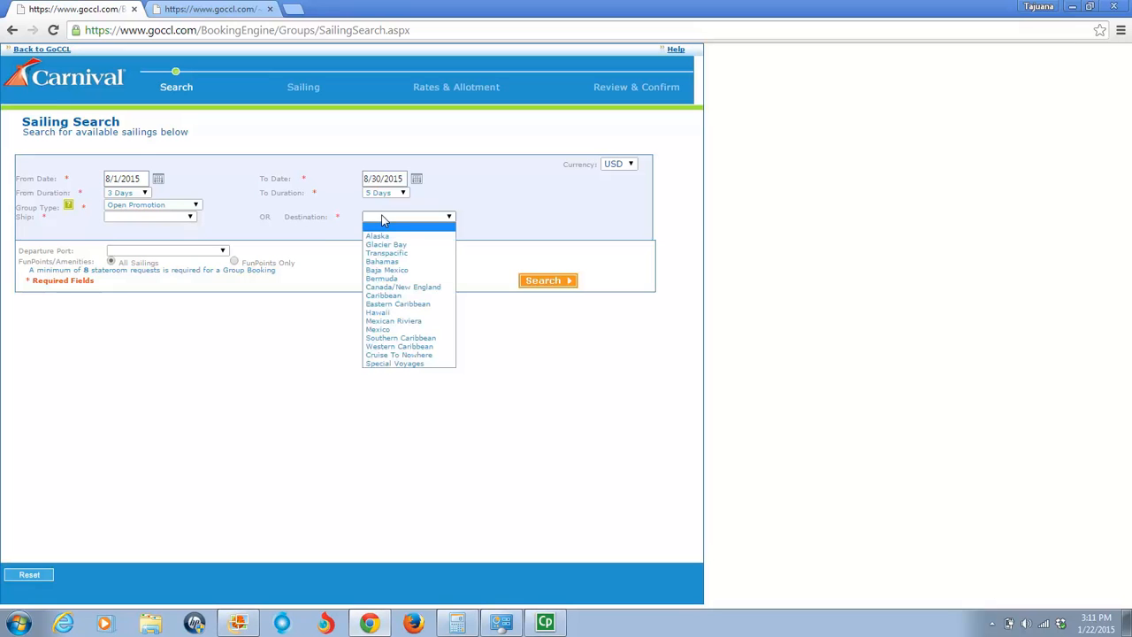
left_click(395, 296)
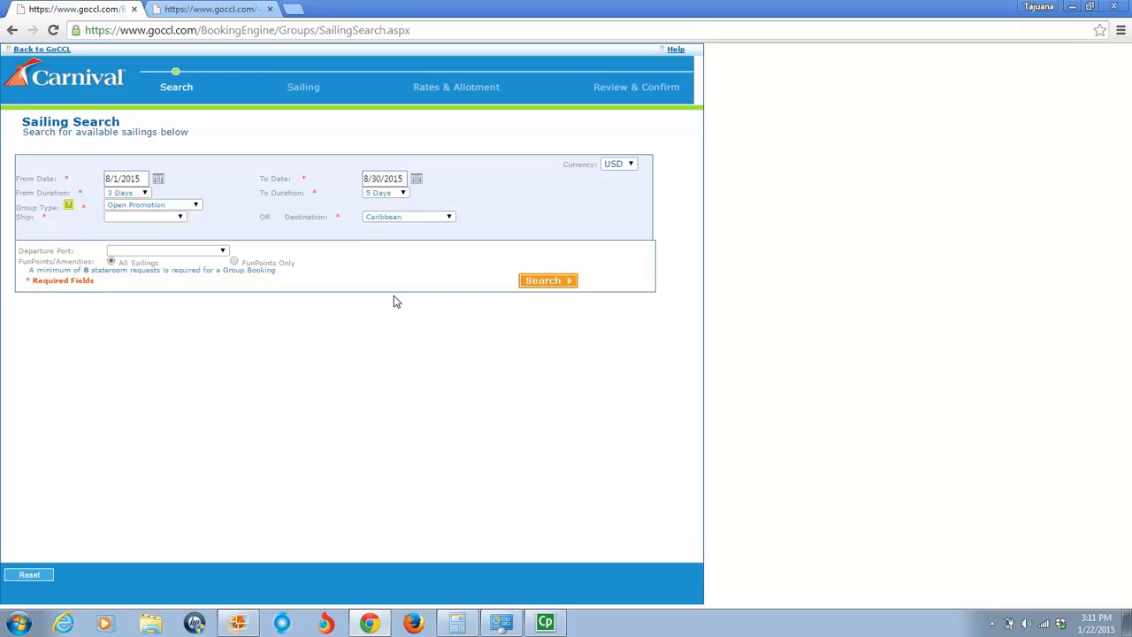
- Try Miami, FL as the departure port and check which Caribbean ships are offered
left_click(178, 220)
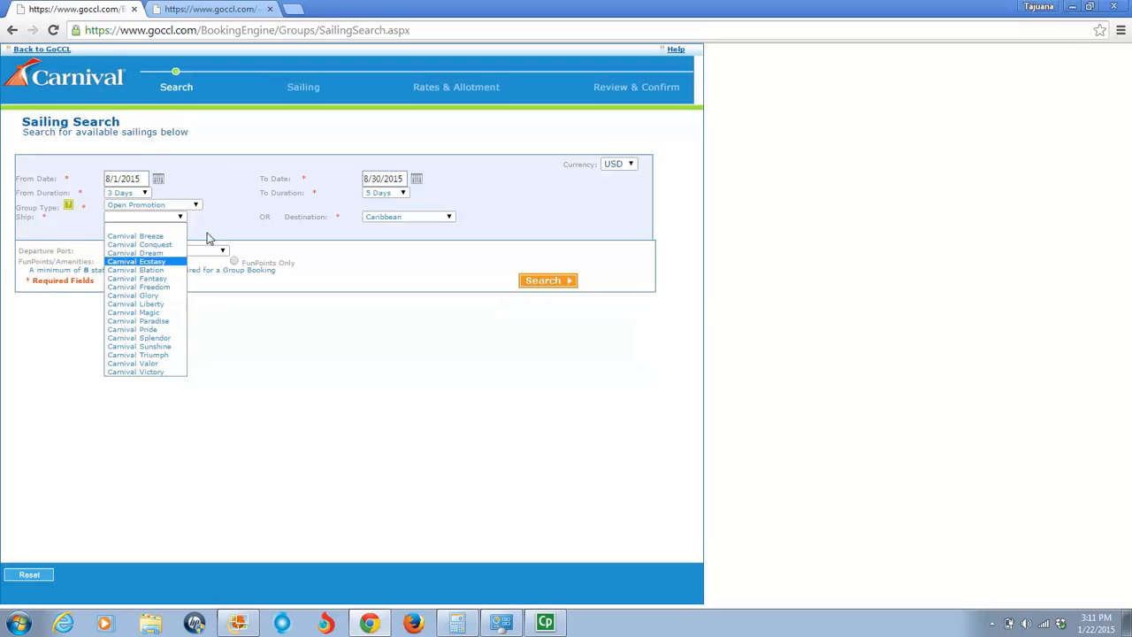
left_click(238, 215)
left_click(223, 252)
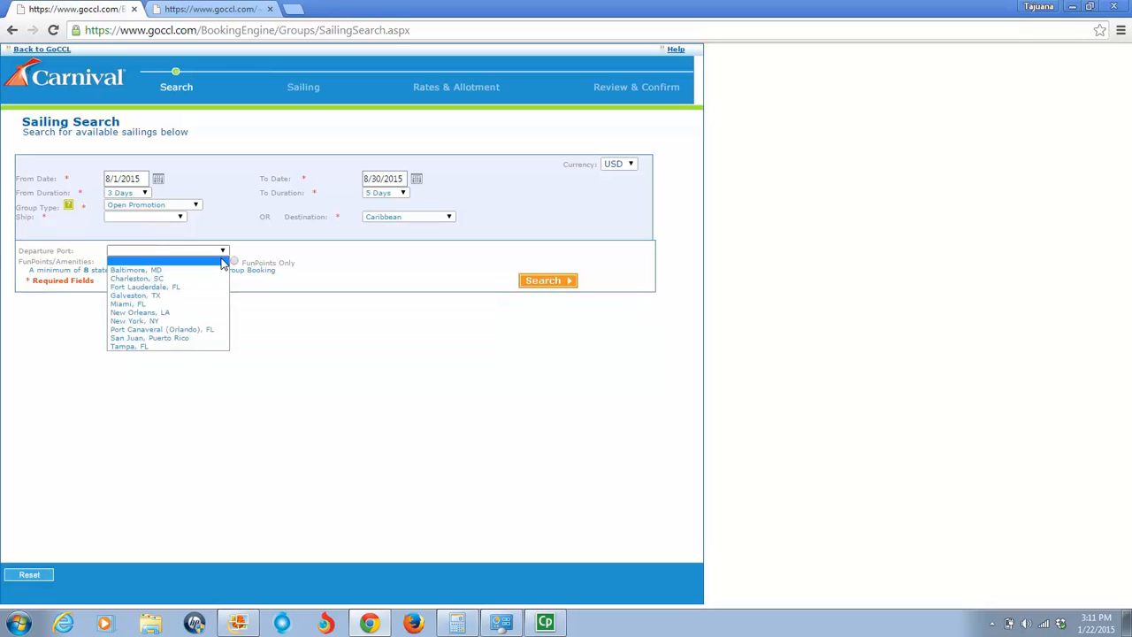
left_click(217, 303)
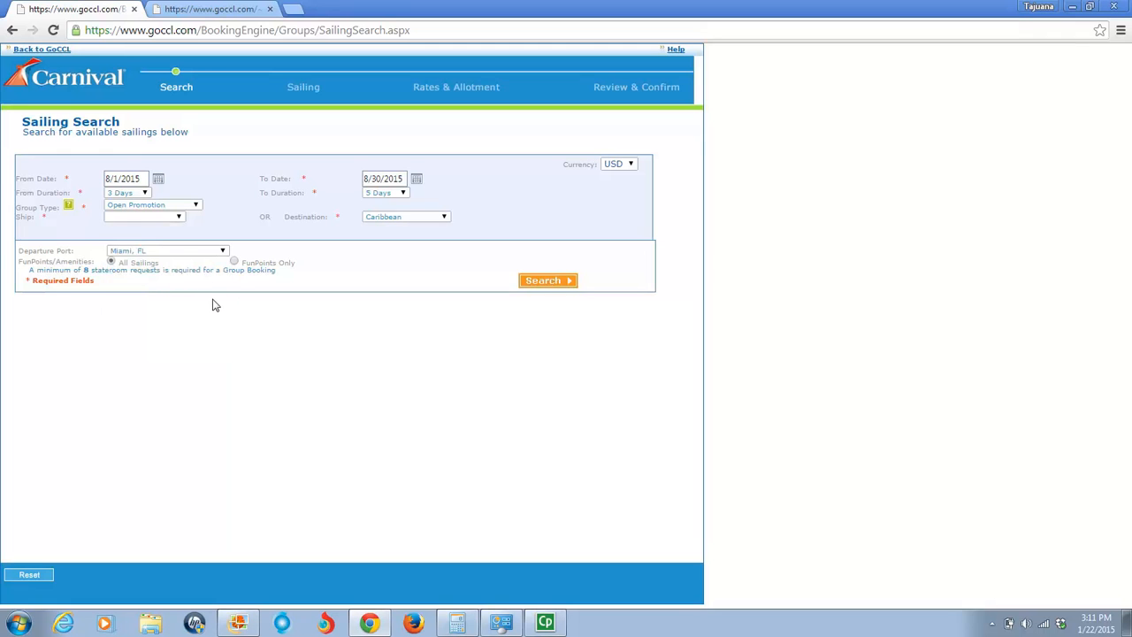
left_click(179, 217)
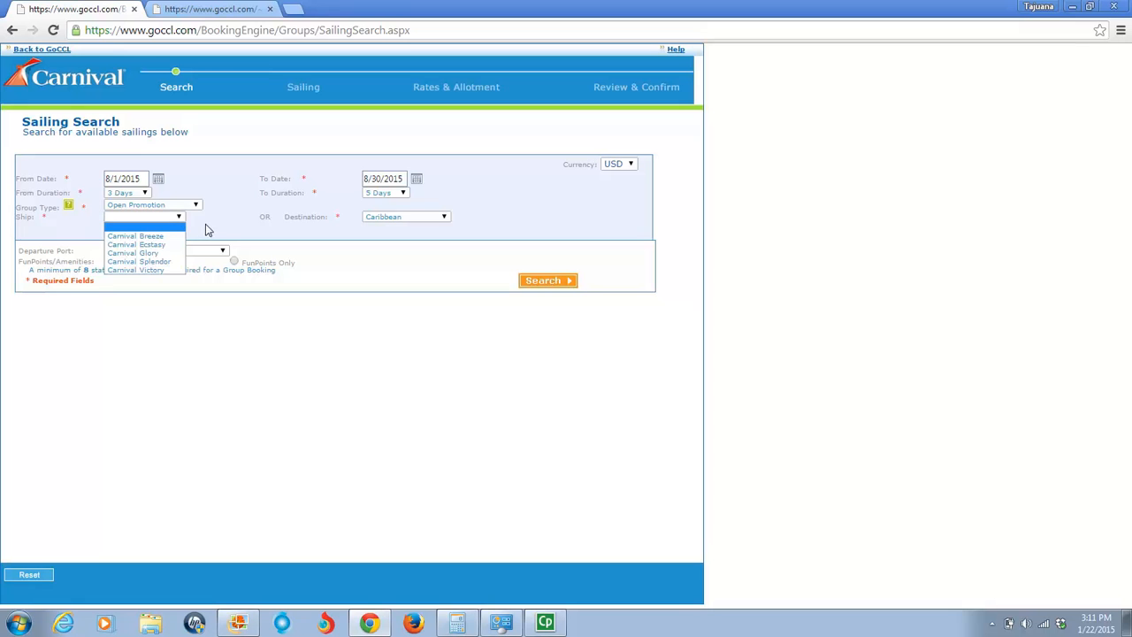
left_click(210, 232)
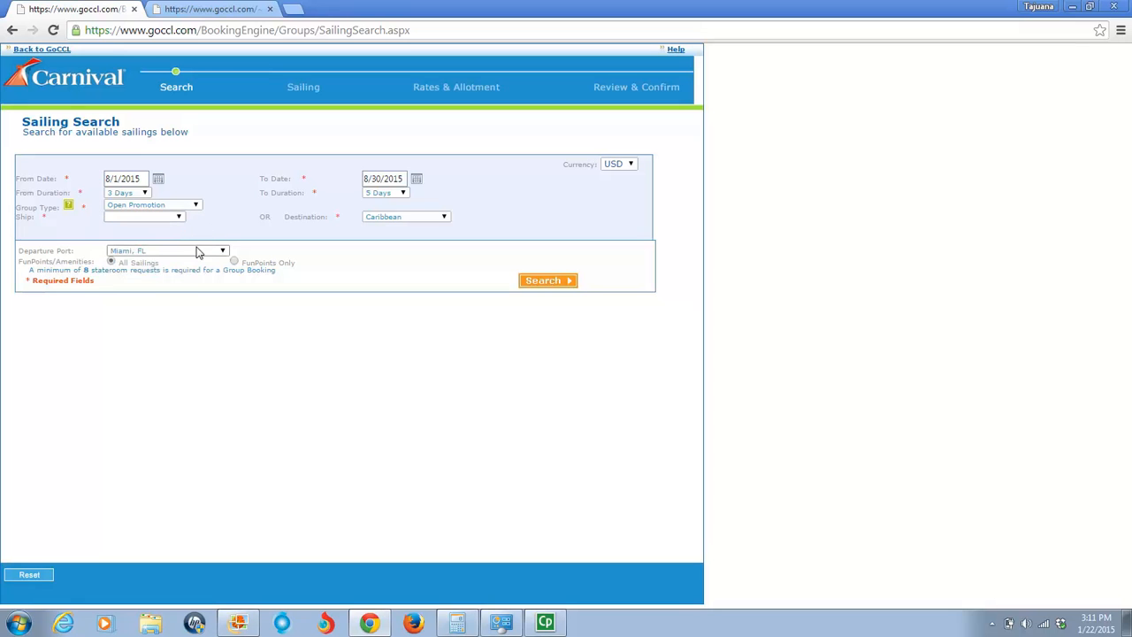
- Clear the departure port and search for available group sailings
left_click(196, 254)
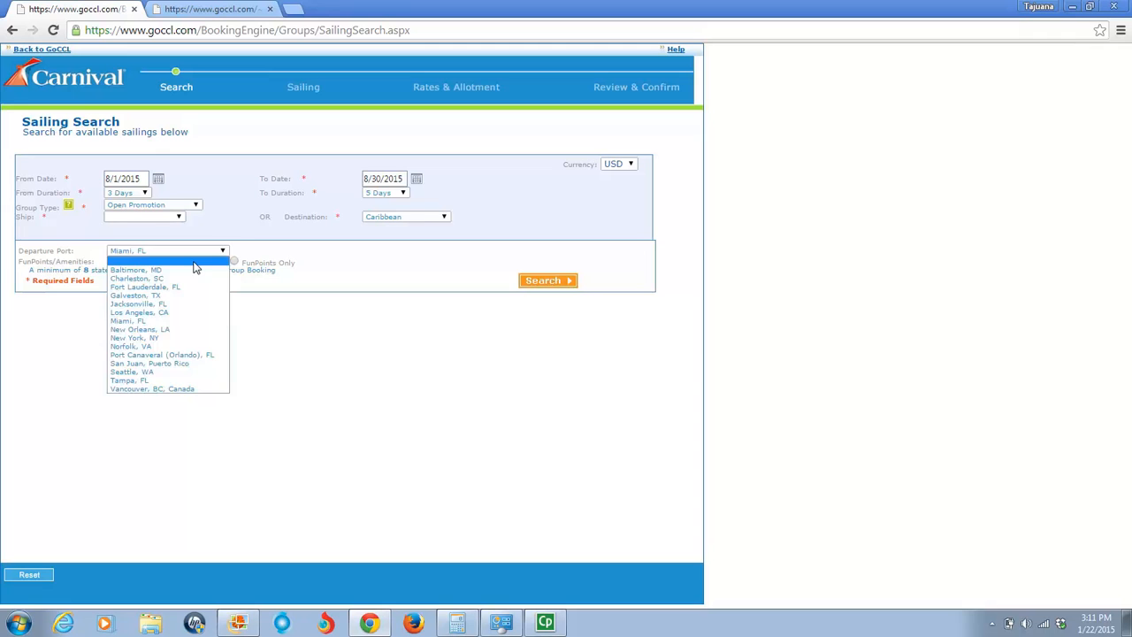
left_click(197, 264)
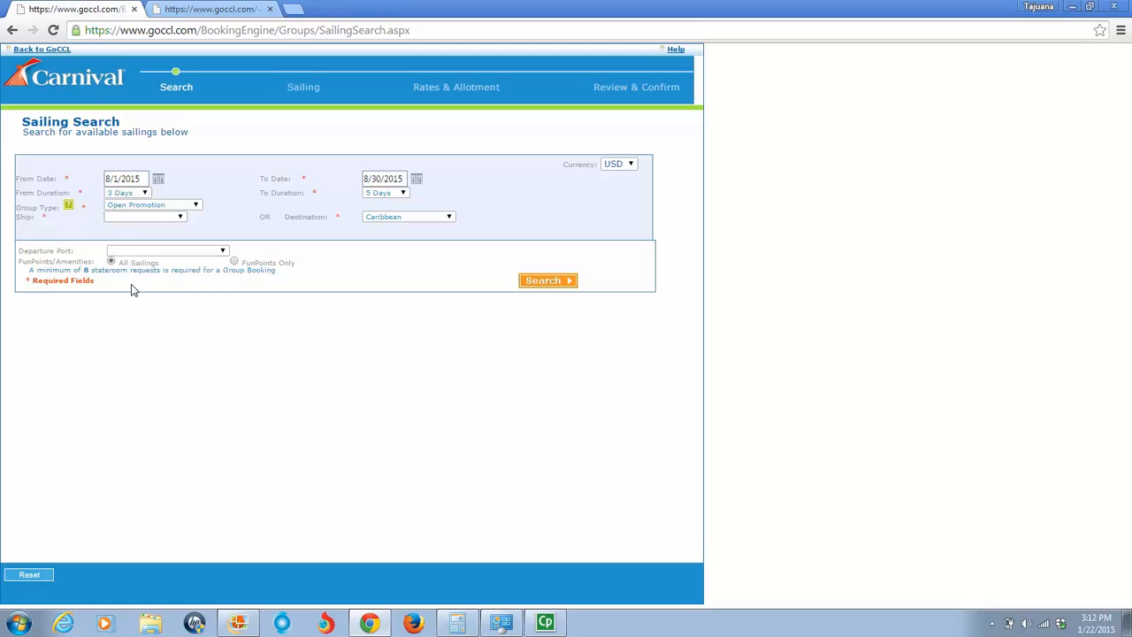
left_click(539, 283)
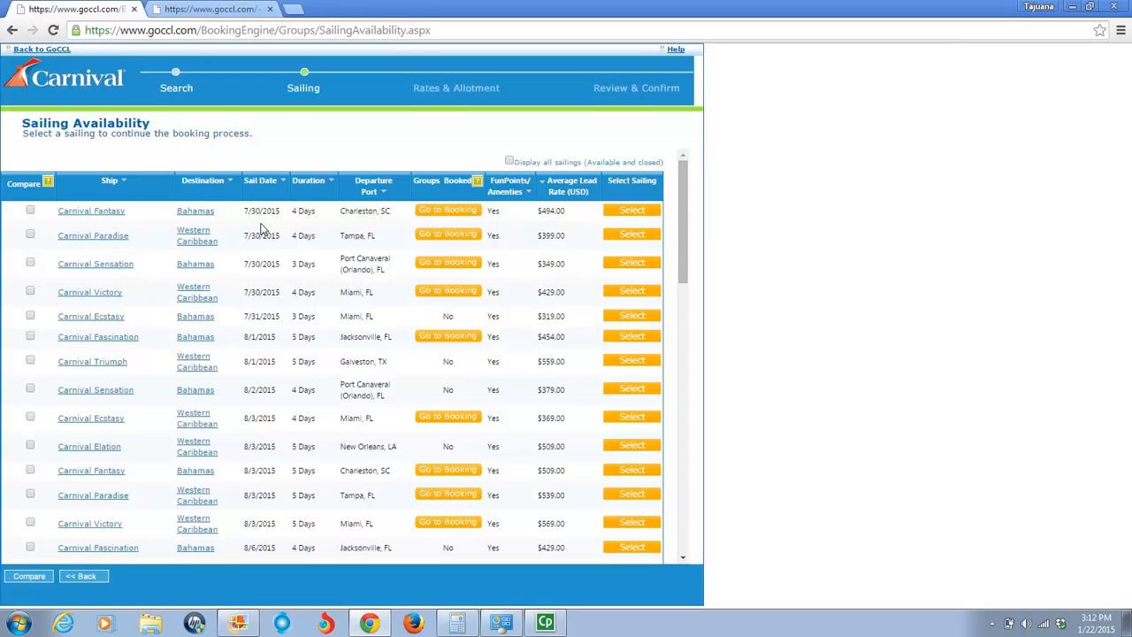
- View the ship information for Carnival Fantasy from the first 7/30/2015 sailing and close it
left_click_drag(682, 207, 688, 182)
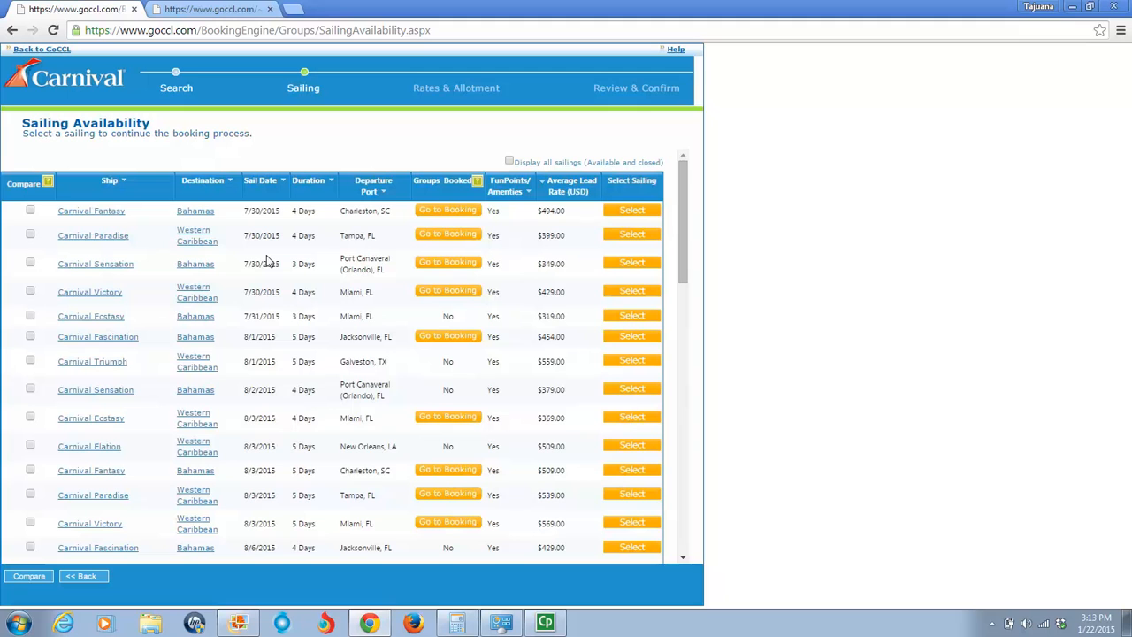
left_click(115, 216)
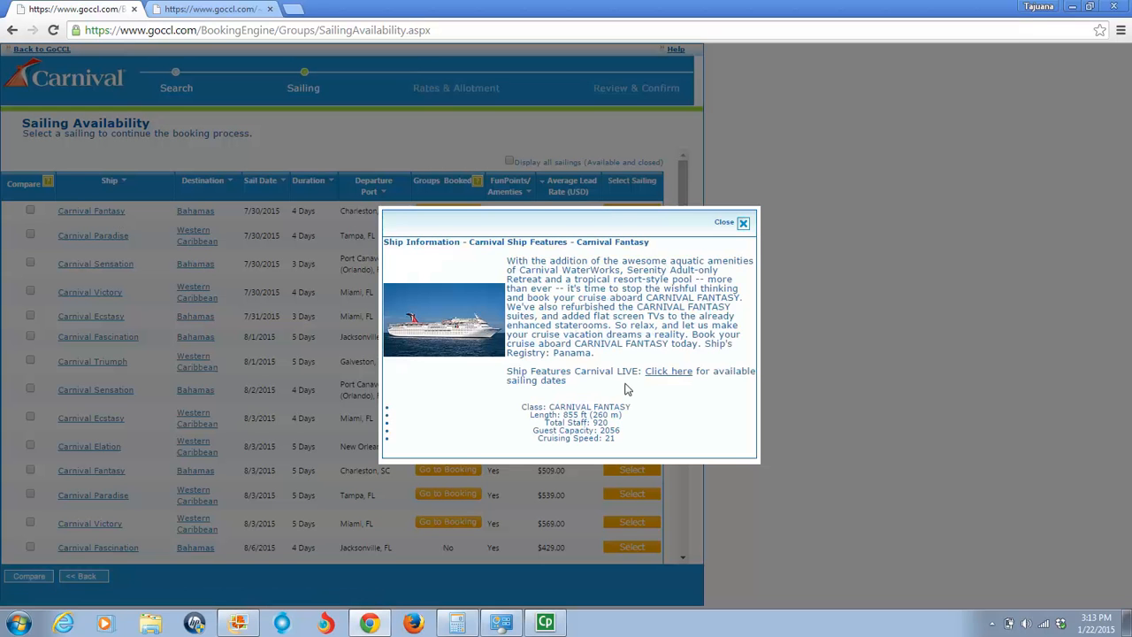
left_click(727, 222)
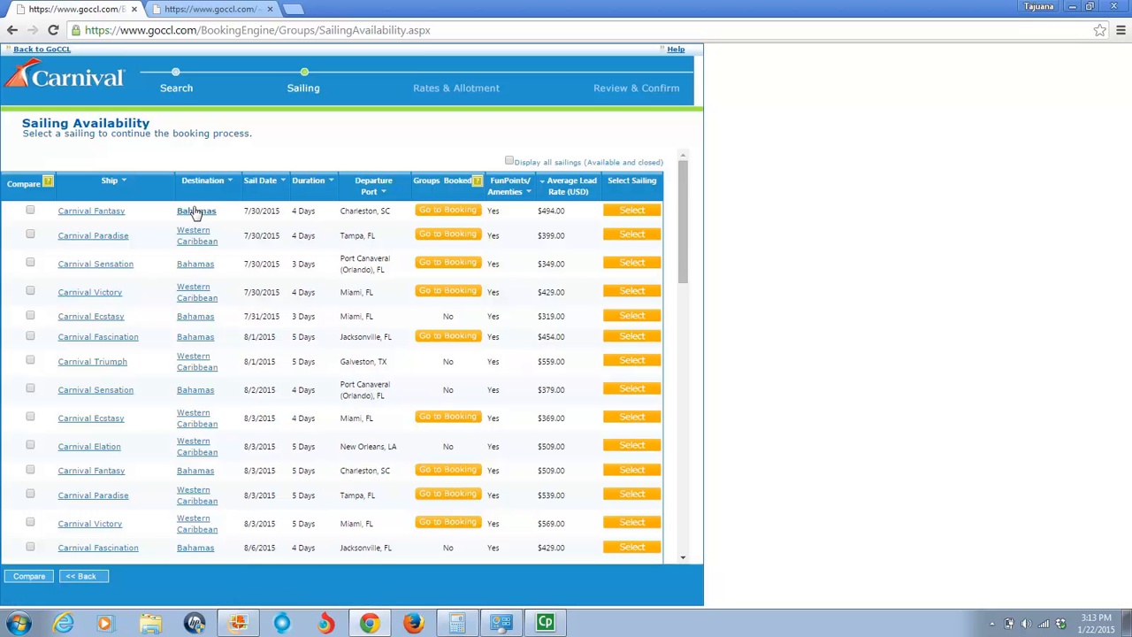
- Check the port-of-call itineraries of the 7/30/2015 Carnival Fantasy Bahamas and Carnival Paradise Western Caribbean sailings
left_click(195, 212)
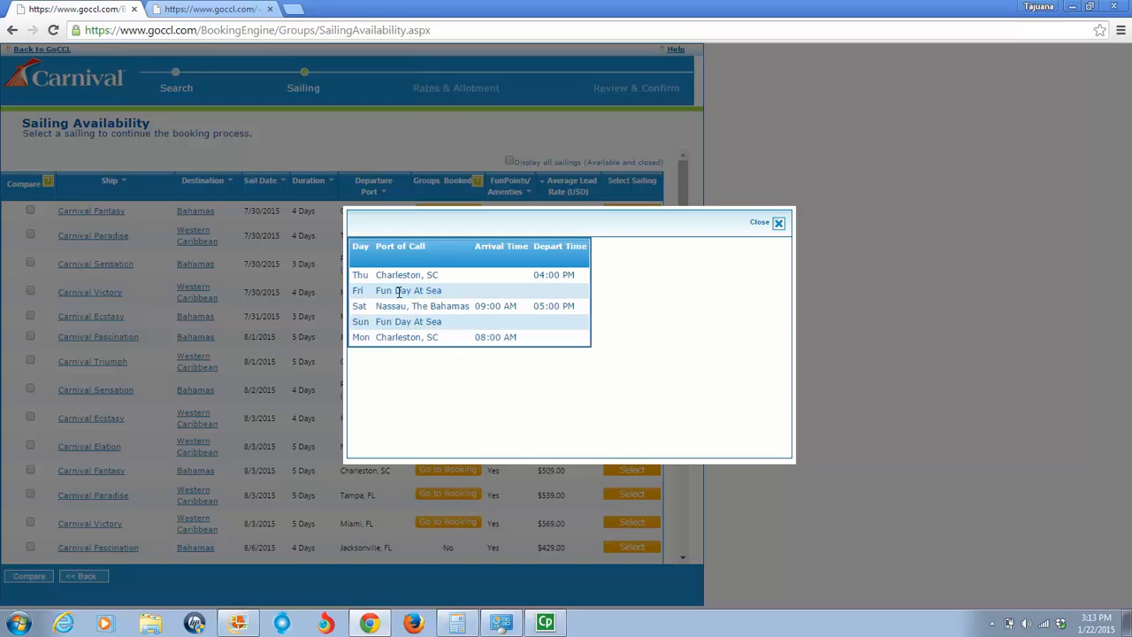
left_click(777, 227)
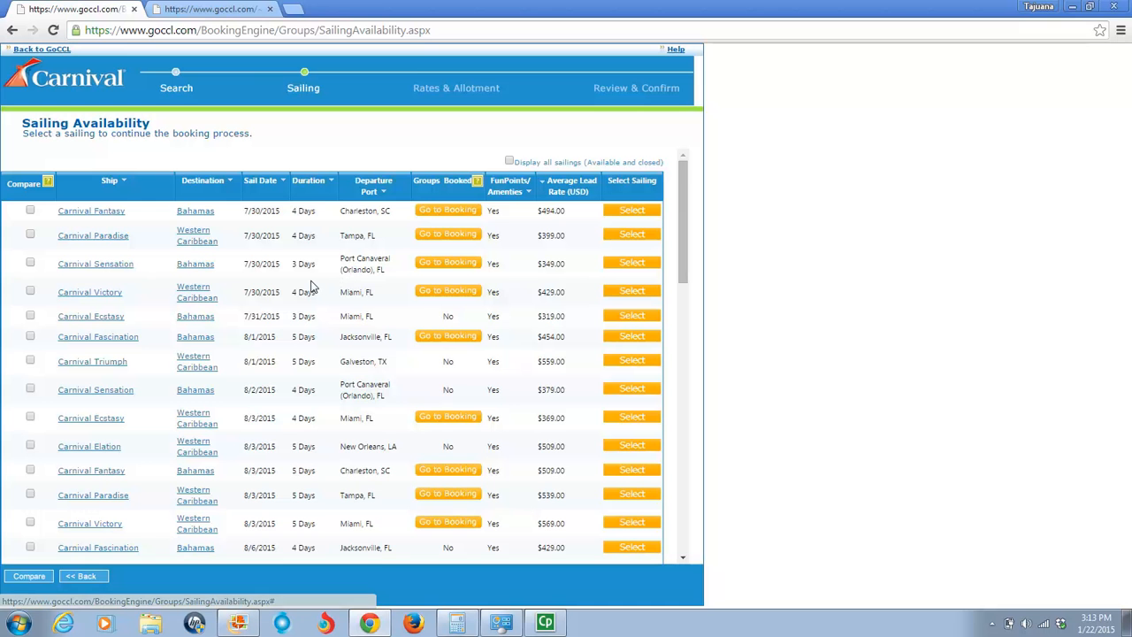
left_click(184, 247)
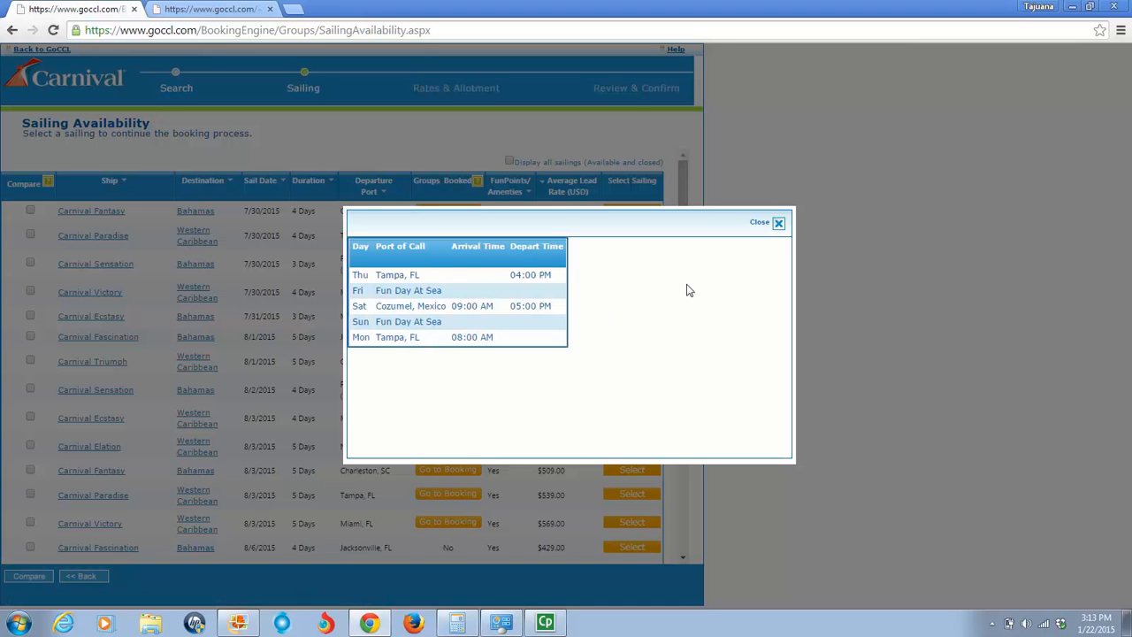
left_click(776, 226)
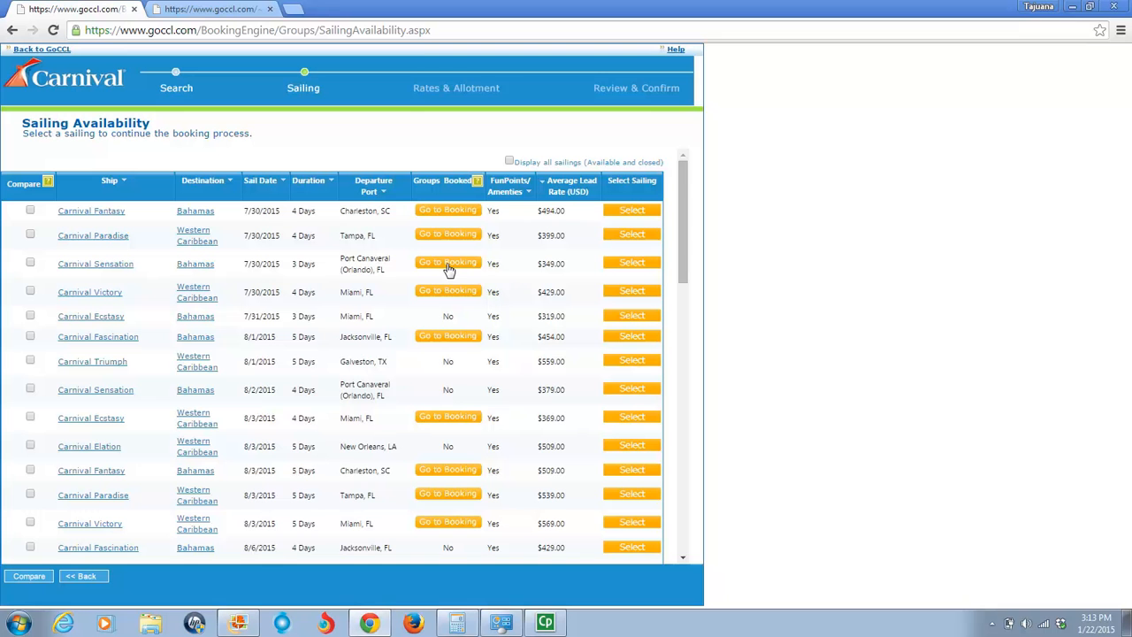
- Select the 8/8/2015 Carnival Victory 5-day Eastern Caribbean sailing from Miami, FL for the group
mouse_move(682, 209)
left_mouse_down()
mouse_move(695, 314)
mouse_move(686, 513)
mouse_move(680, 189)
left_mouse_up()
left_click_drag(689, 220, 668, 203)
left_click_drag(688, 204, 687, 291)
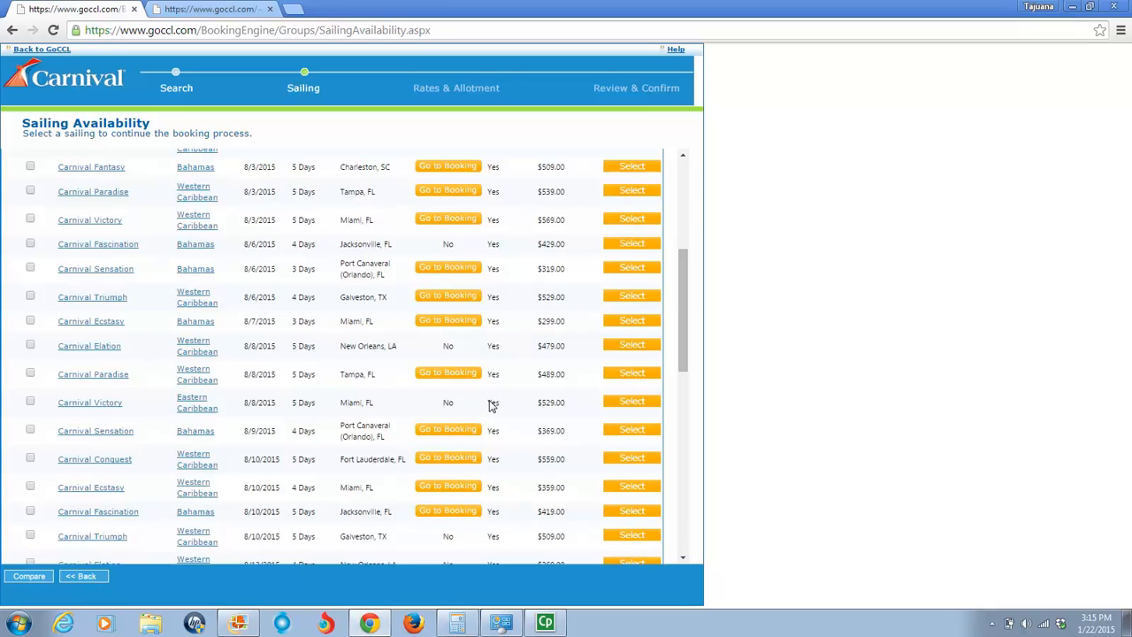
left_click(624, 406)
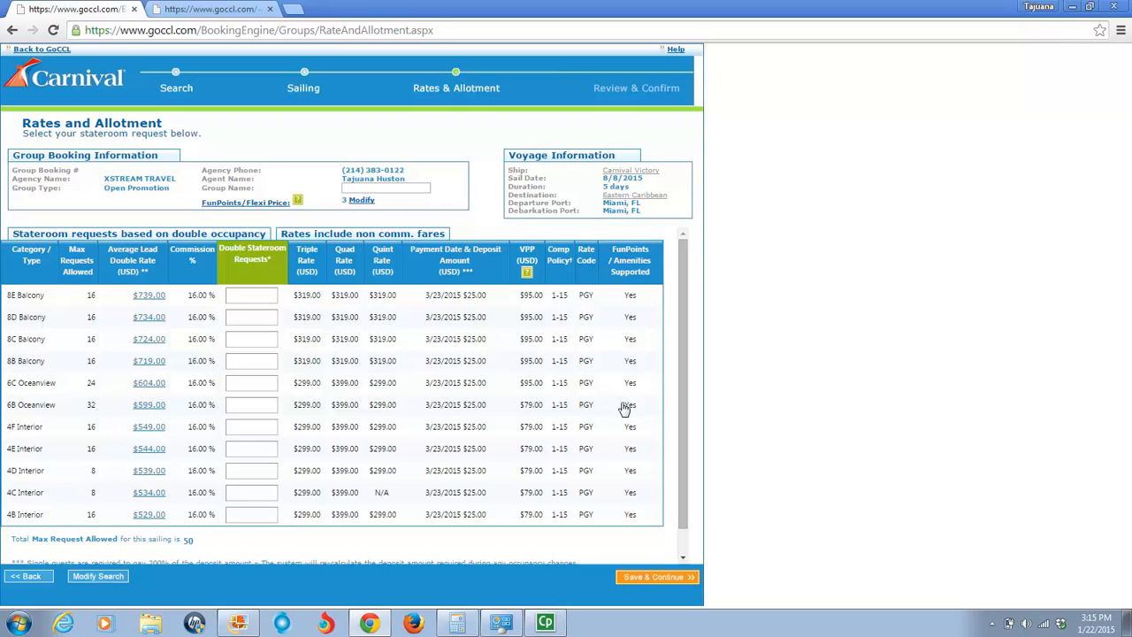
- Set the group name to Team On A Mission and check the sailing's total maximum stateroom requests
type("Team On A Mission")
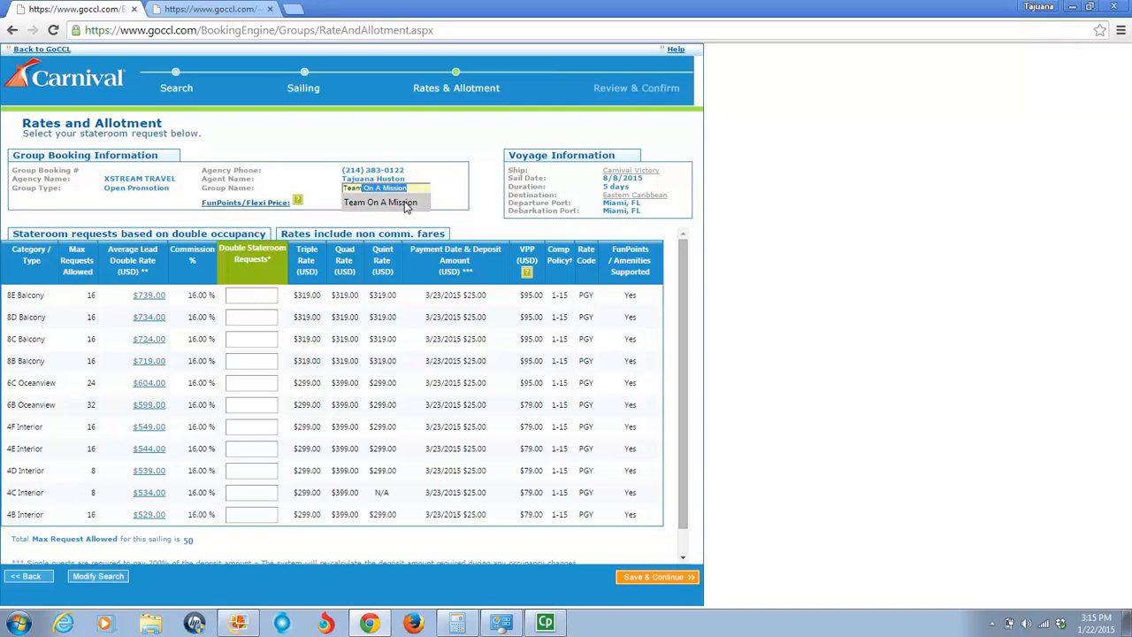
left_click(406, 203)
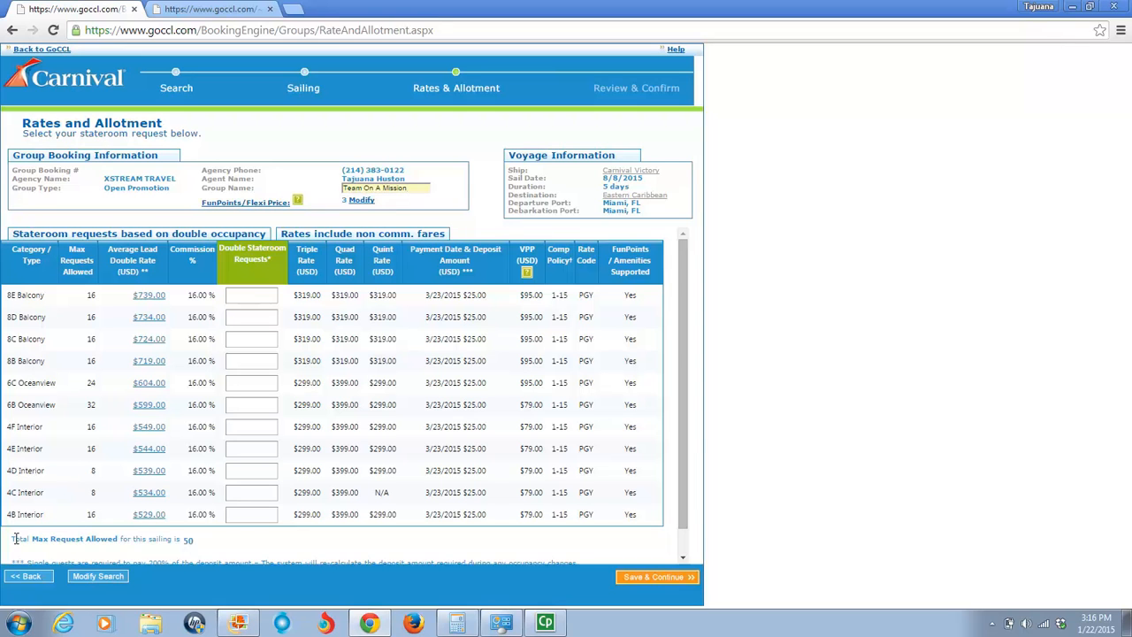
left_click_drag(14, 539, 191, 539)
double_click(193, 539)
- Request 2 double staterooms each in categories 4B Interior, 6B Oceanview and 8B Balcony
left_click(255, 516)
type("2")
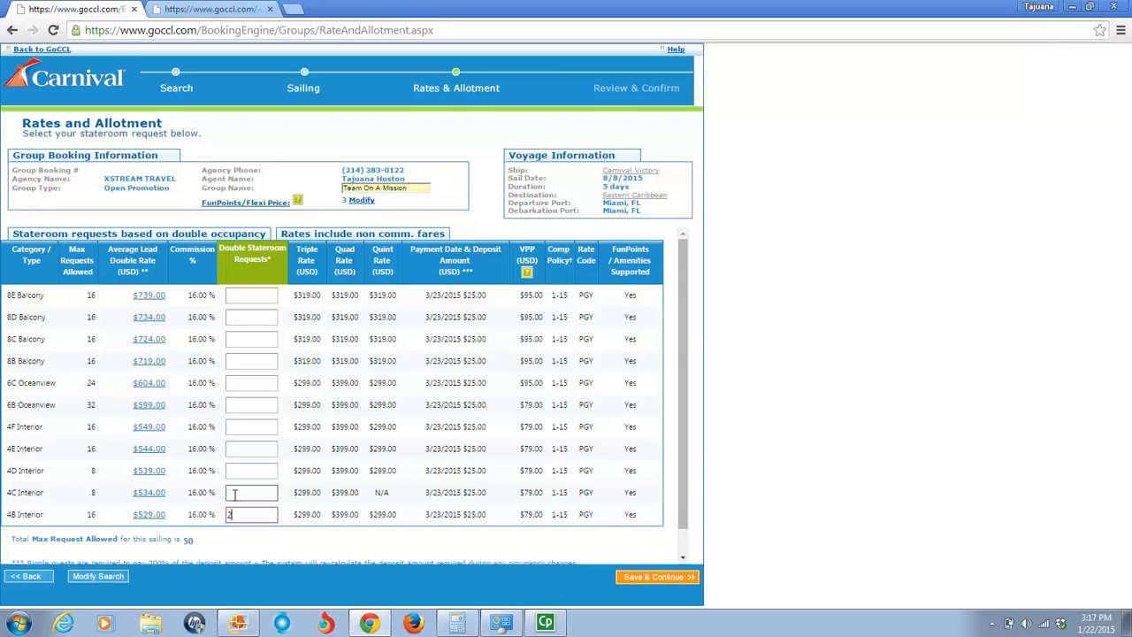
left_click(236, 405)
type("2")
left_click(243, 360)
type("2")
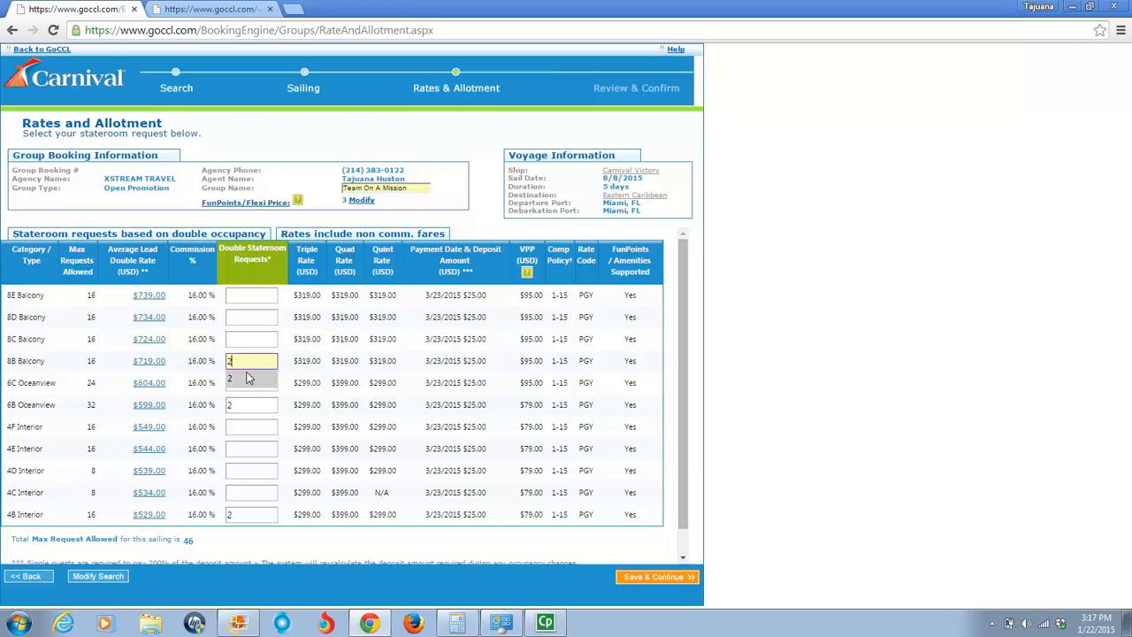
left_click(247, 379)
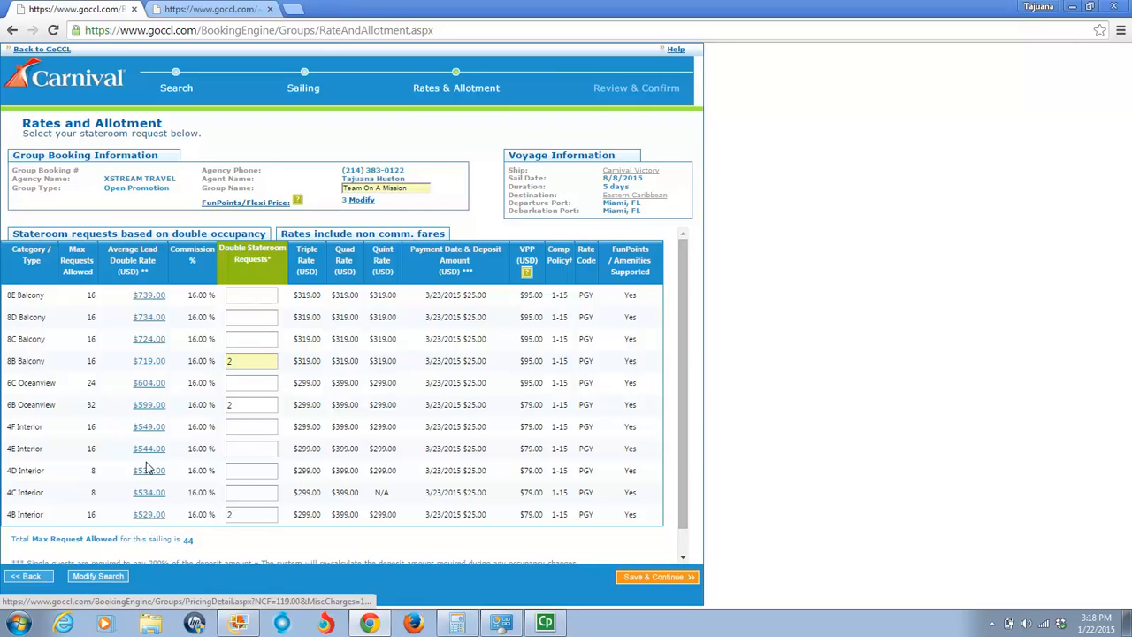
- View the 4B Interior pricing detail and add its per-person charges, 410 + 119 + 108.16, in Calculator, closing both when done
left_click(148, 515)
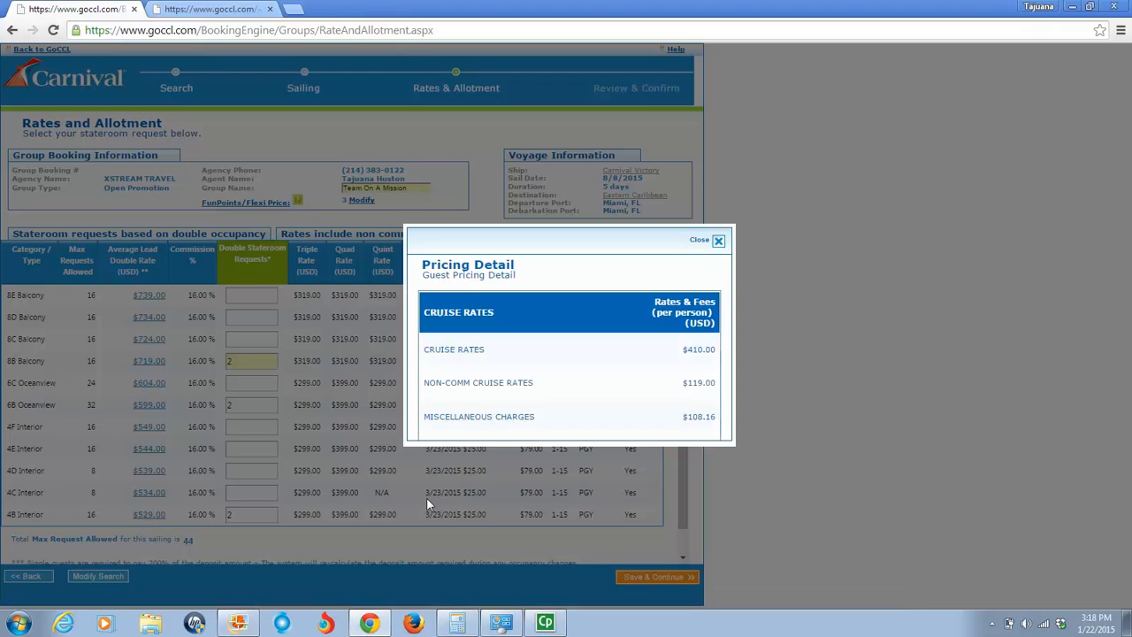
left_click(467, 624)
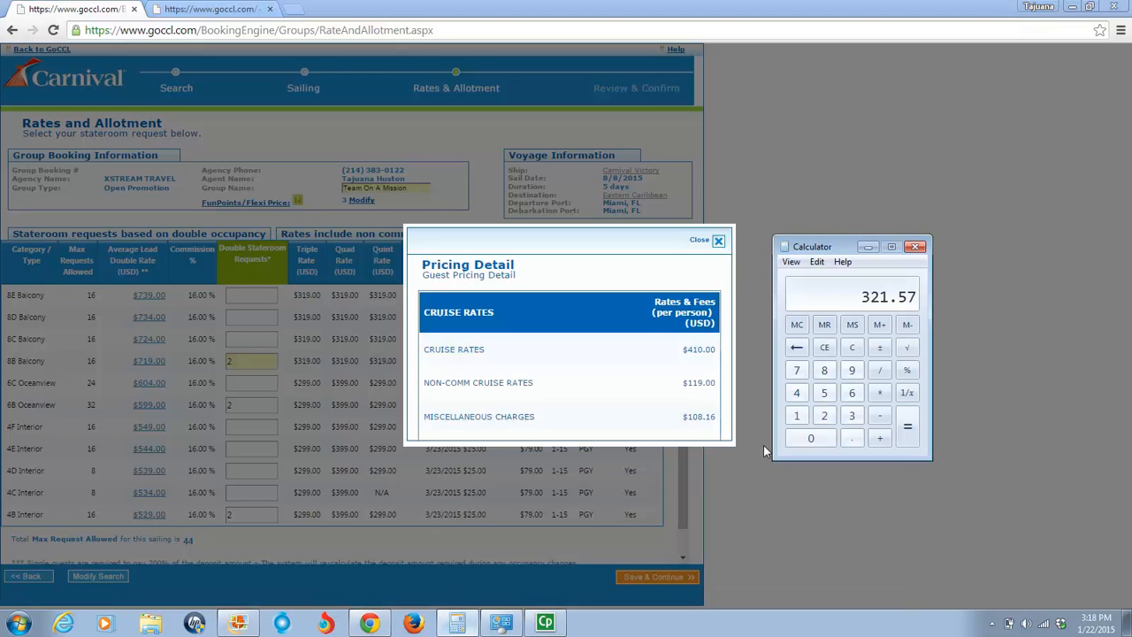
left_click(825, 350)
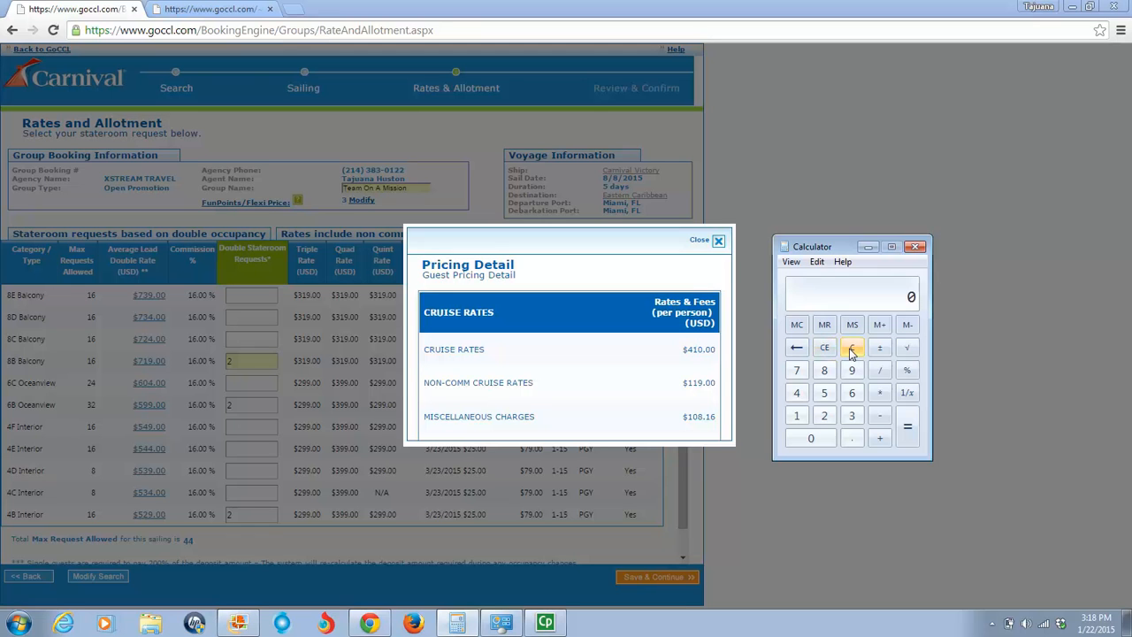
type("410 + ")
type("119 ")
type("+ 108")
type(".16")
left_click(907, 434)
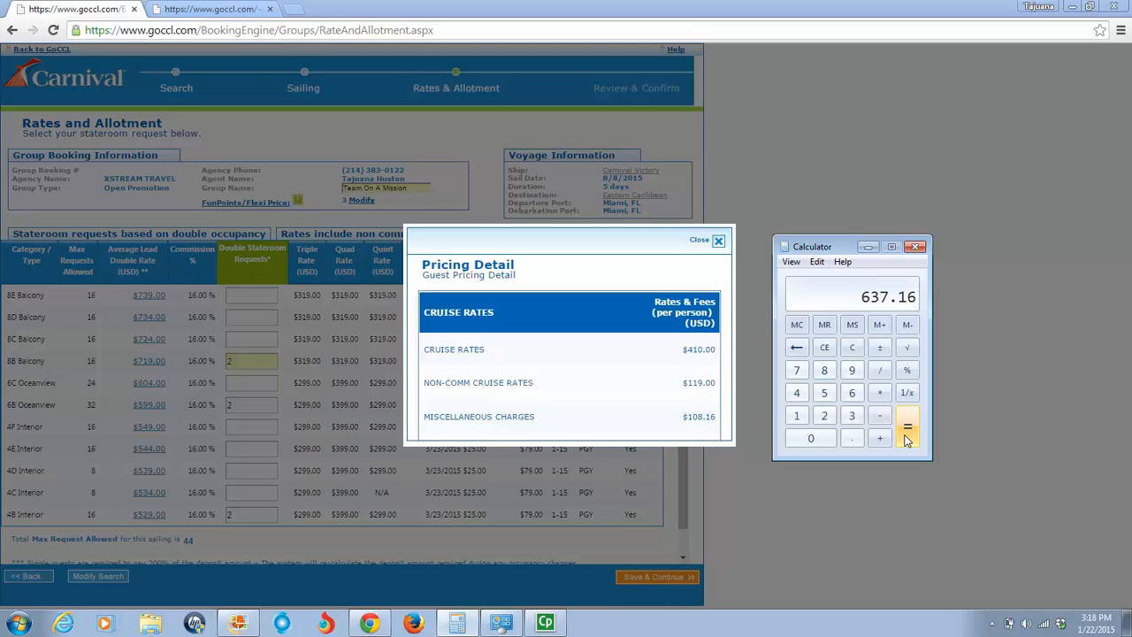
left_click(915, 247)
left_click(718, 241)
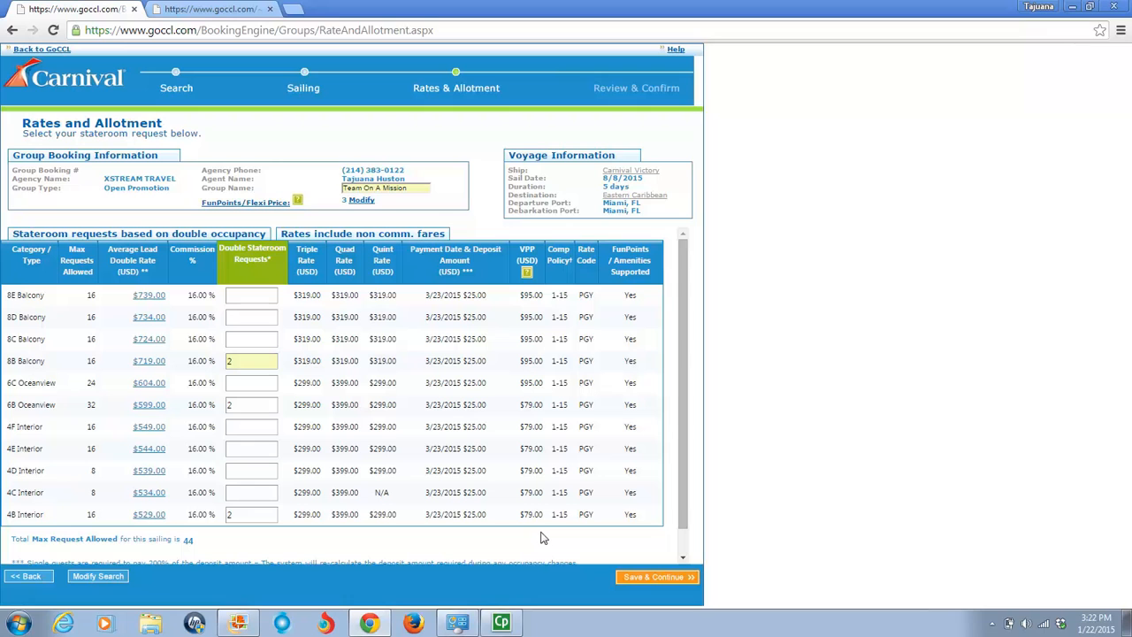
- Try to save the allotment, add 2 double staterooms in category 8C Balcony, and continue to the booking review
left_click(649, 578)
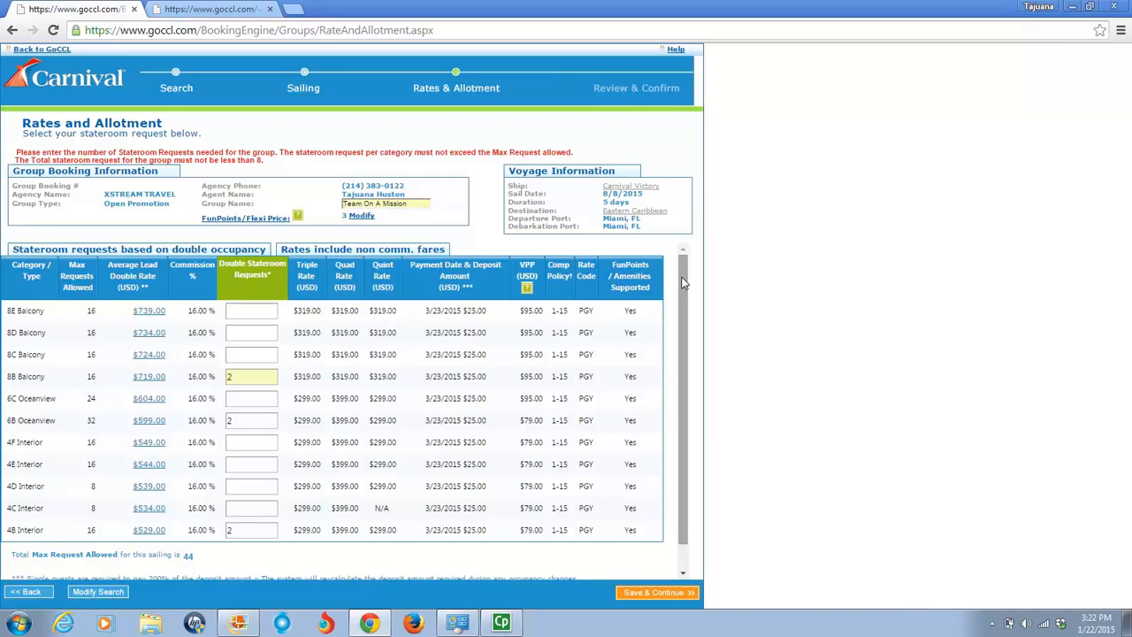
scroll(682, 282, "down", 1)
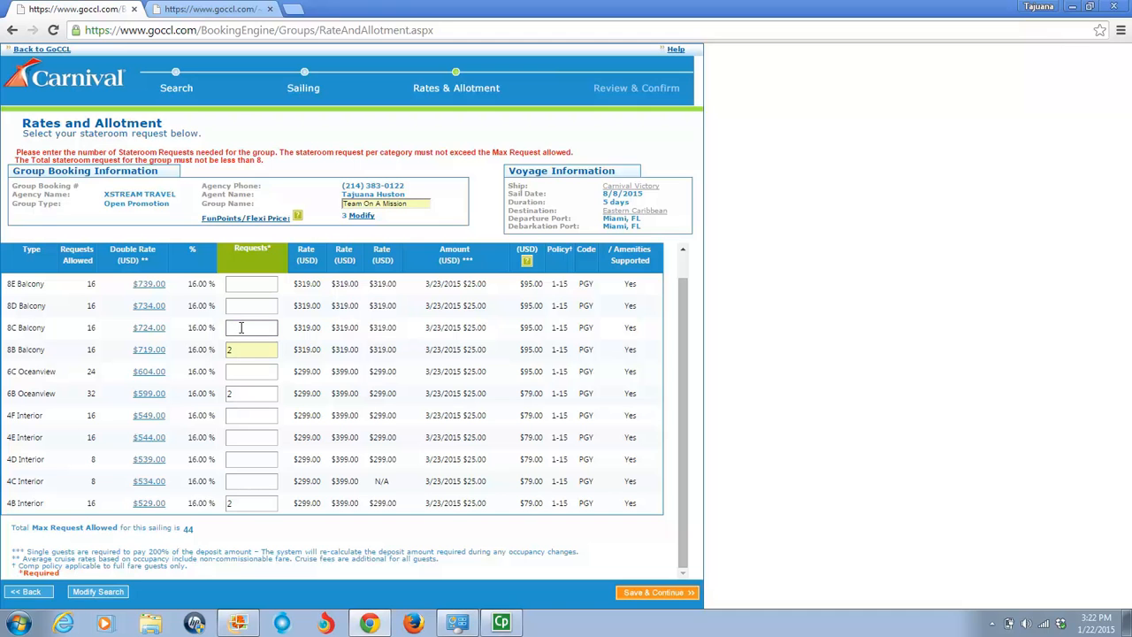
type("2")
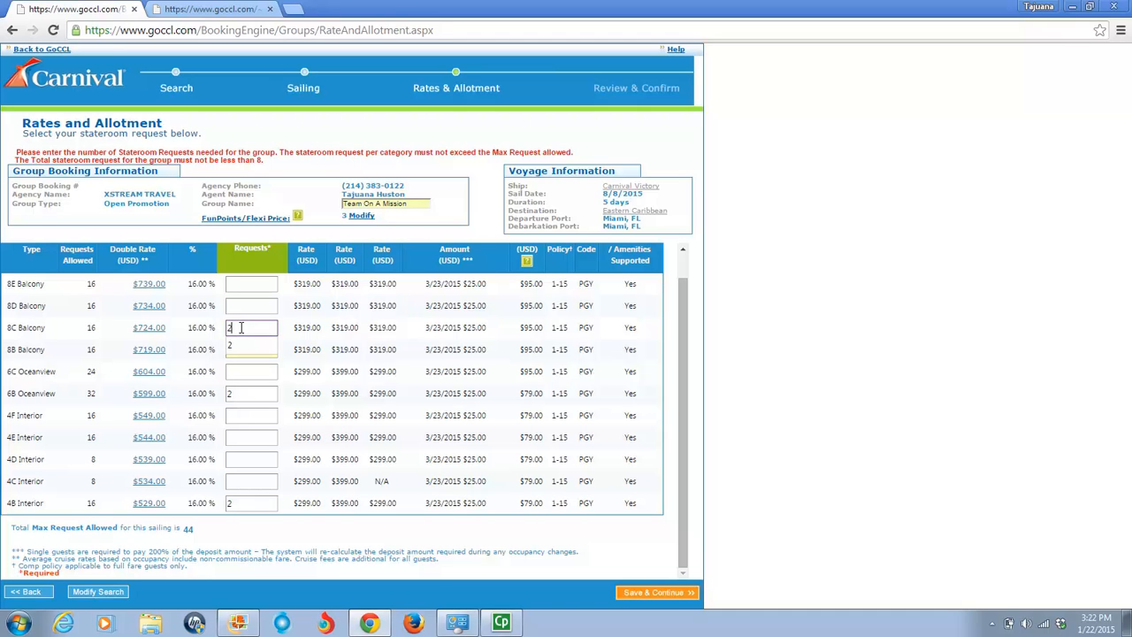
triple_click(425, 542)
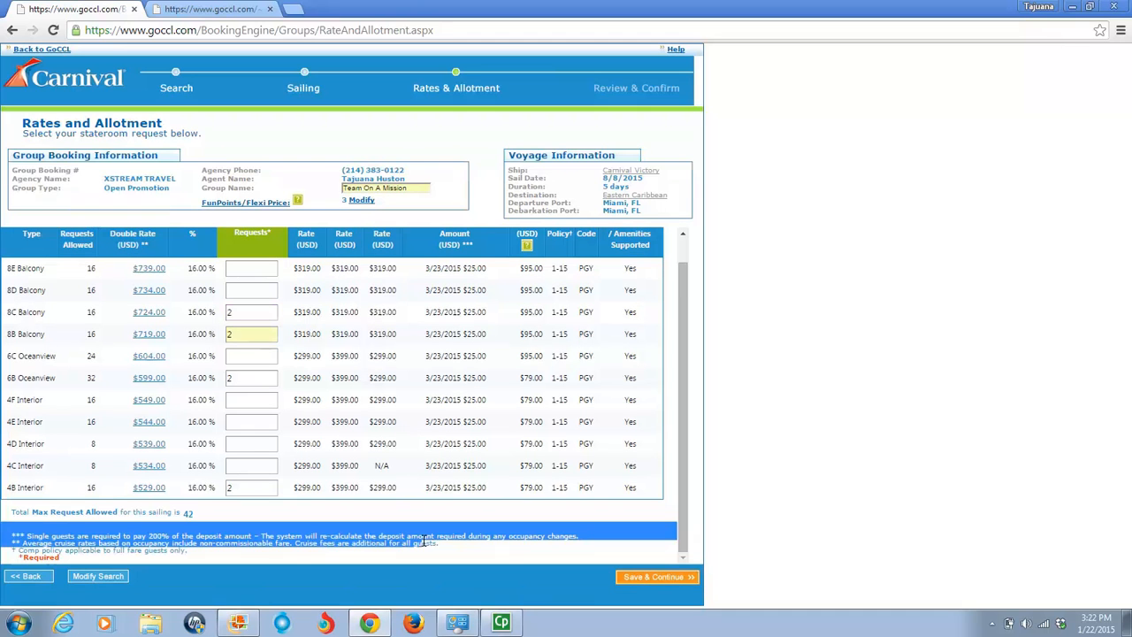
left_click(630, 581)
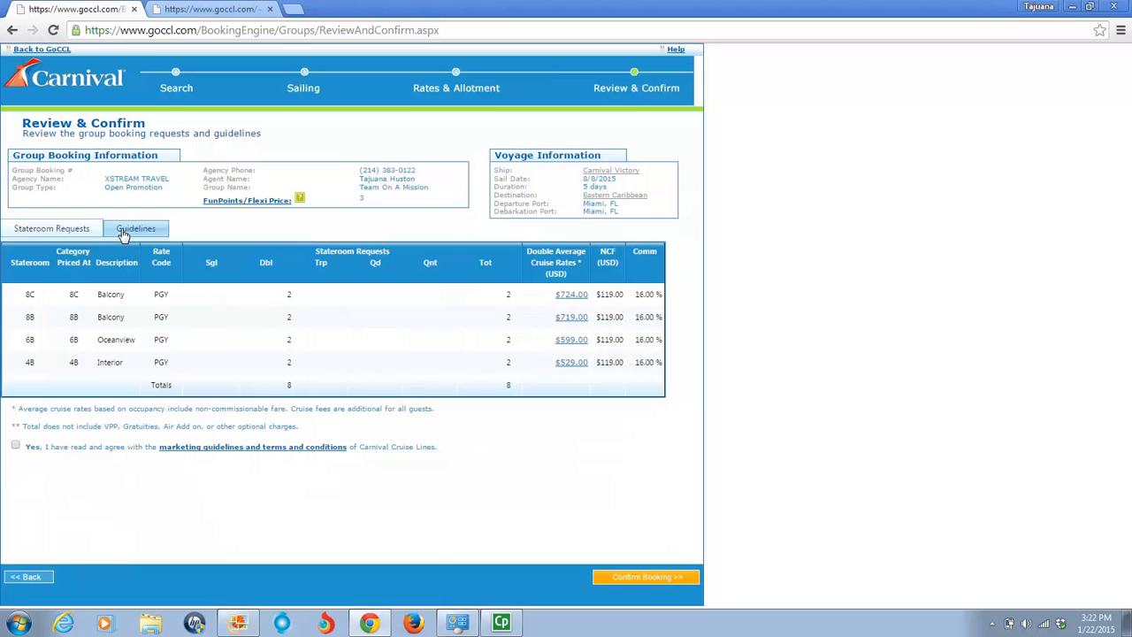
- Review the payment, cancellation and complimentary guidelines and agree to the marketing guidelines and terms and conditions
left_click(124, 232)
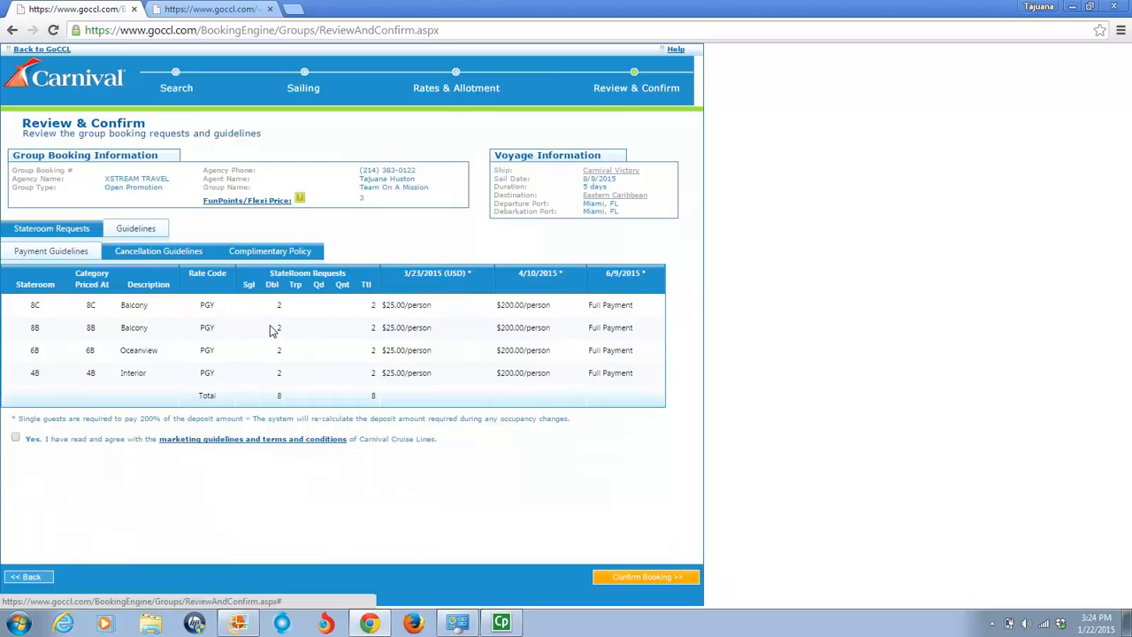
left_click(141, 256)
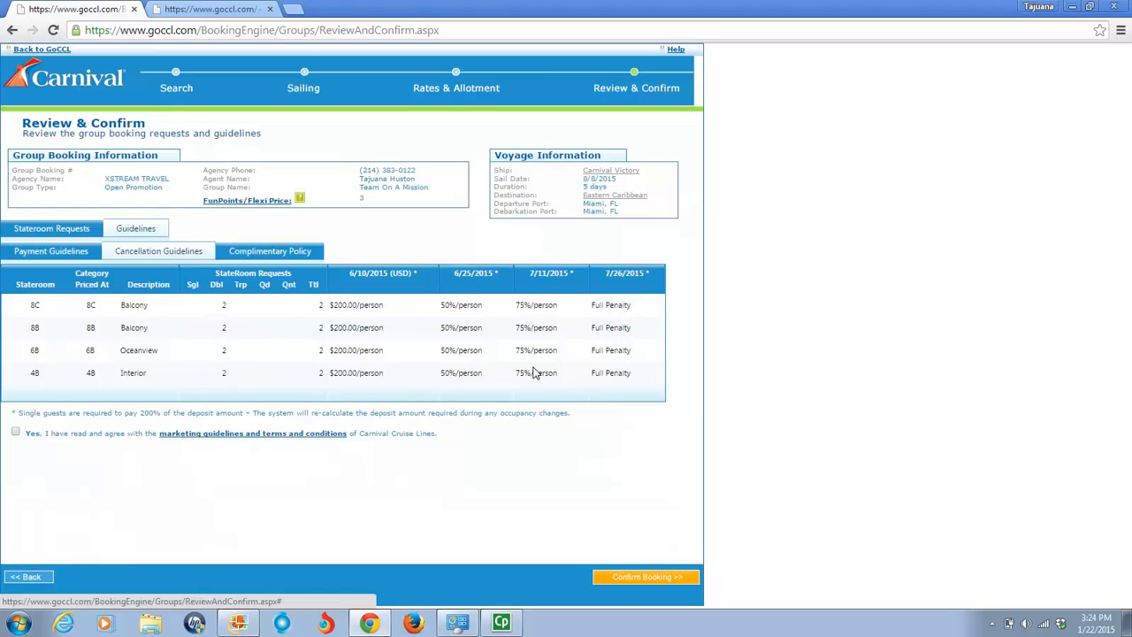
left_click(17, 433)
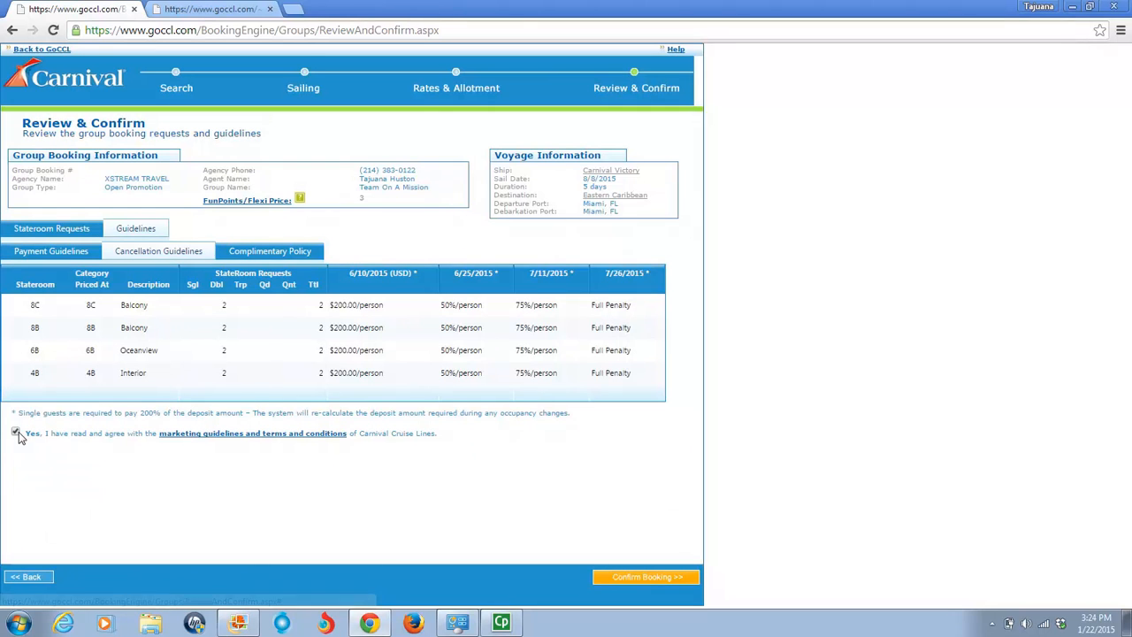
left_click(254, 260)
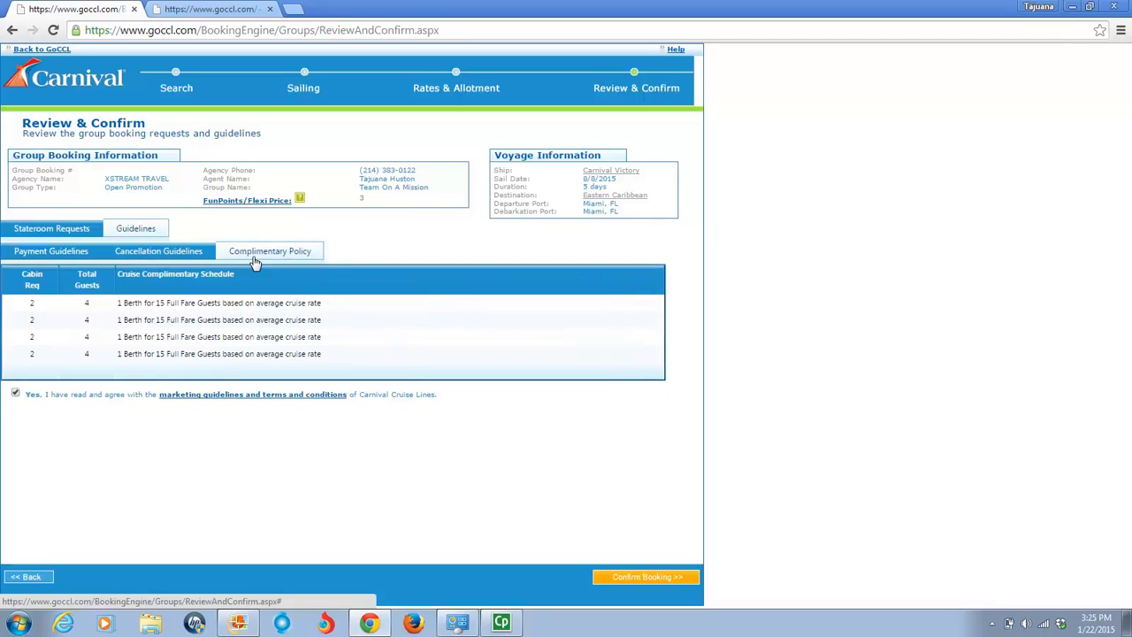